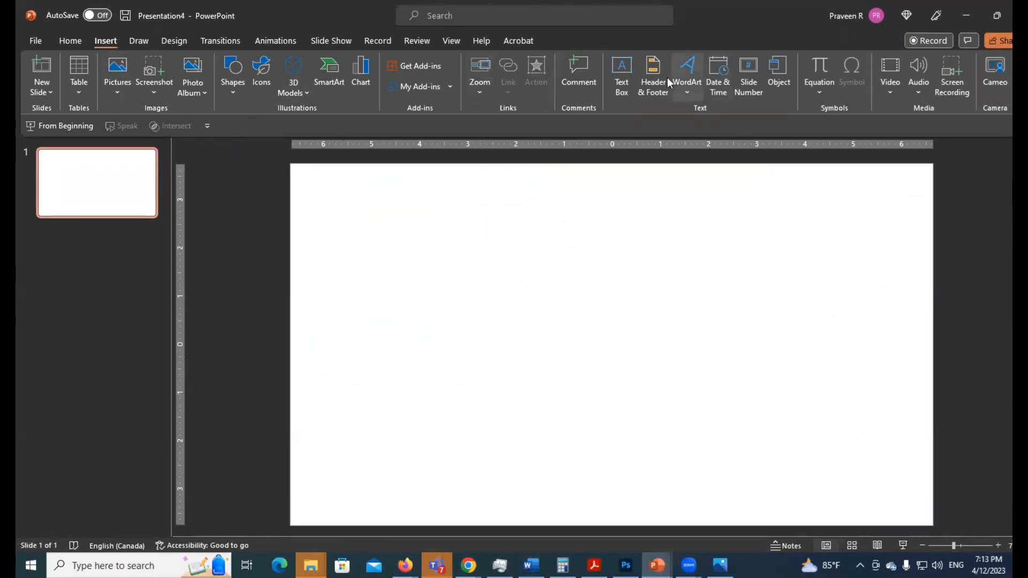
# Add a text box on the blank slide containing the word "Shridaa"
pyautogui.click(622, 67)
pyautogui.click(354, 300)
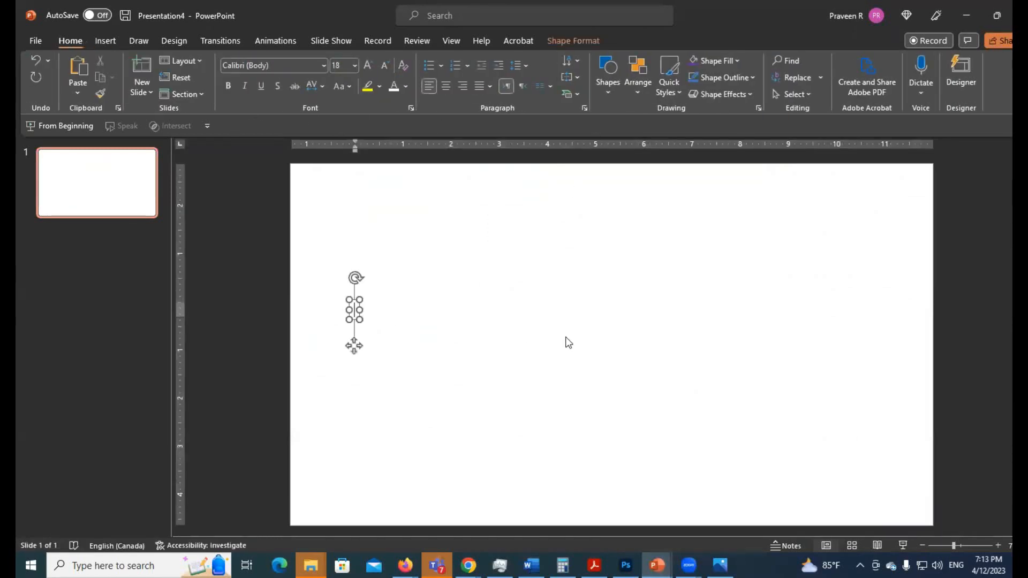
pyautogui.write('Sh')
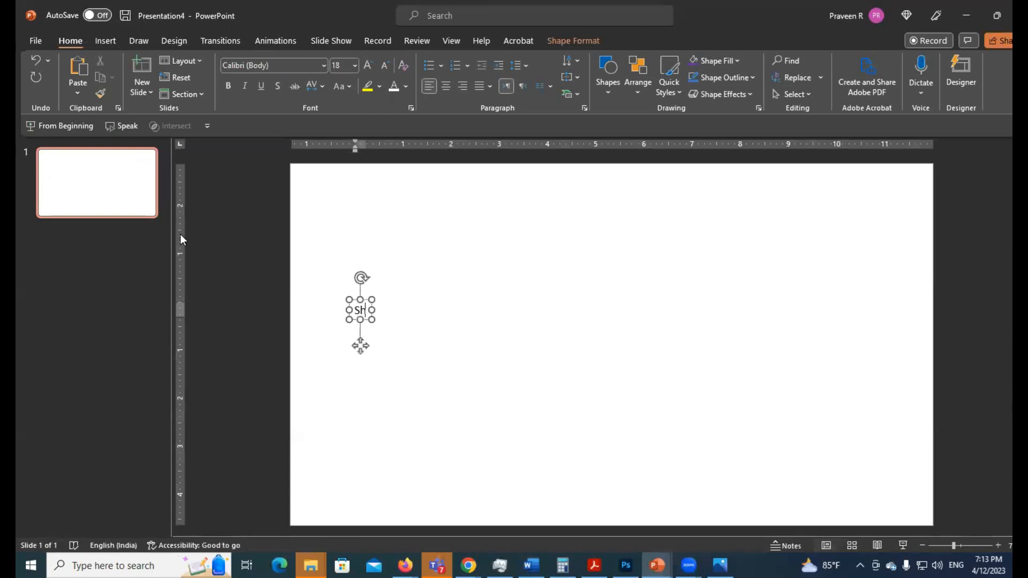
pyautogui.write('ridhar')
pyautogui.press('BackSpace')
pyautogui.hotkey('shift', 'Left')
pyautogui.write('a')
pyautogui.press('Right')
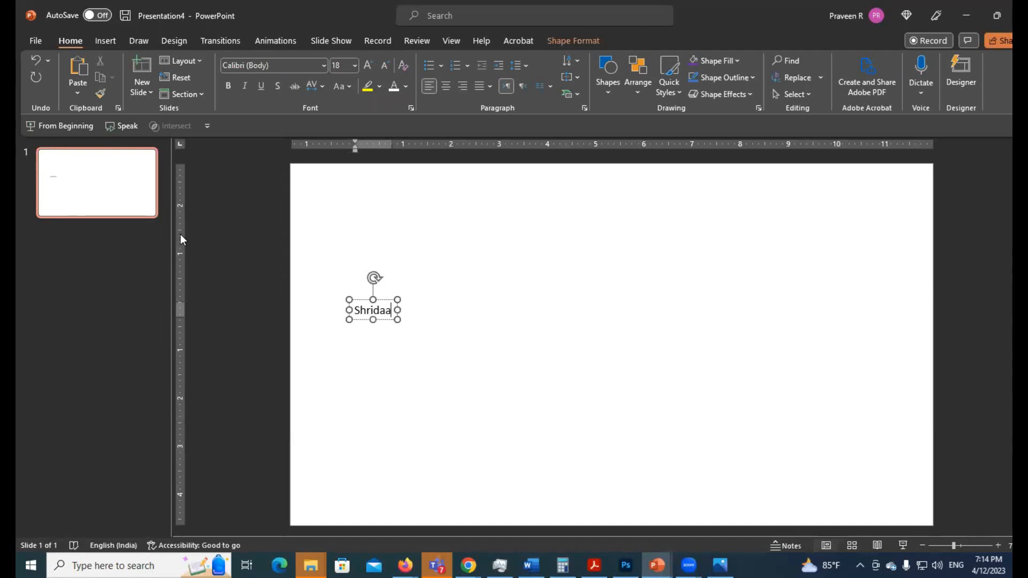
# Enlarge the whole word "Shridaa" to 199 pt and make it bold
pyautogui.hotkey('ctrl', 'a')
pyautogui.hotkey('ctrl', 'shift', '.')
pyautogui.hotkey('ctrl', 'shift', '.')
pyautogui.hotkey('ctrl', 'shift', '.')
pyautogui.hotkey('ctrl', 'shift', '.')
pyautogui.hotkey('ctrl', 'shift', '.')
pyautogui.hotkey('ctrl', 'shift', '.')
pyautogui.hotkey('ctrl', 'shift', '.')
pyautogui.hotkey('ctrl', 'shift', '.')
pyautogui.hotkey('ctrl', 'shift', '.')
pyautogui.hotkey('ctrl', 'shift', '.')
pyautogui.hotkey('ctrl', 'shift', '.')
pyautogui.hotkey('ctrl', 'shift', '.')
pyautogui.hotkey('ctrl', 'shift', '.')
pyautogui.hotkey('ctrl', 'shift', '.')
pyautogui.hotkey('ctrl', 'shift', '.')
pyautogui.hotkey('ctrl', 'shift', '.')
pyautogui.hotkey('ctrl', 'shift', '.')
pyautogui.hotkey('ctrl', 'shift', '.')
pyautogui.hotkey('ctrl', 'shift', '.')
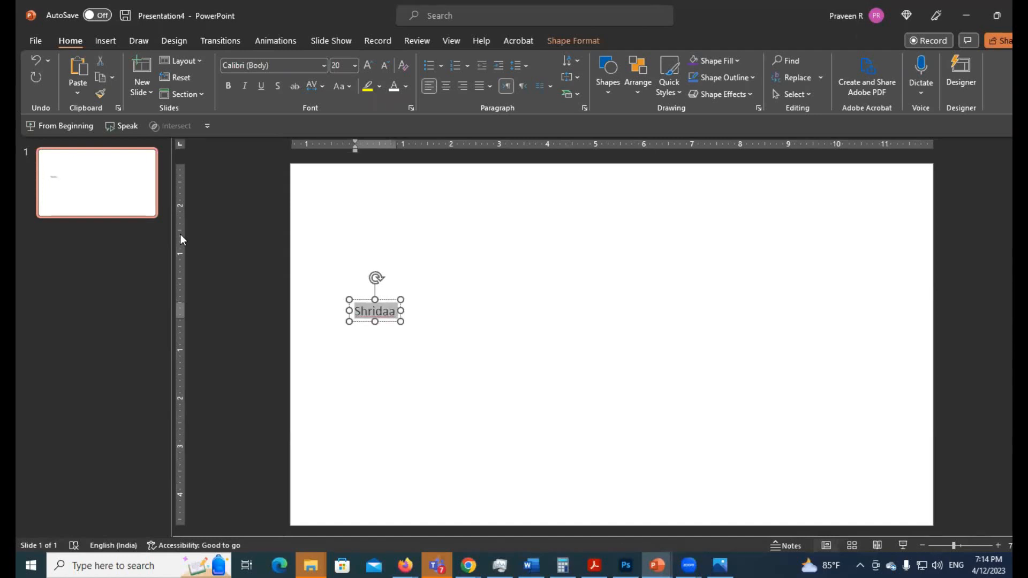
pyautogui.hotkey('ctrl', 'b')
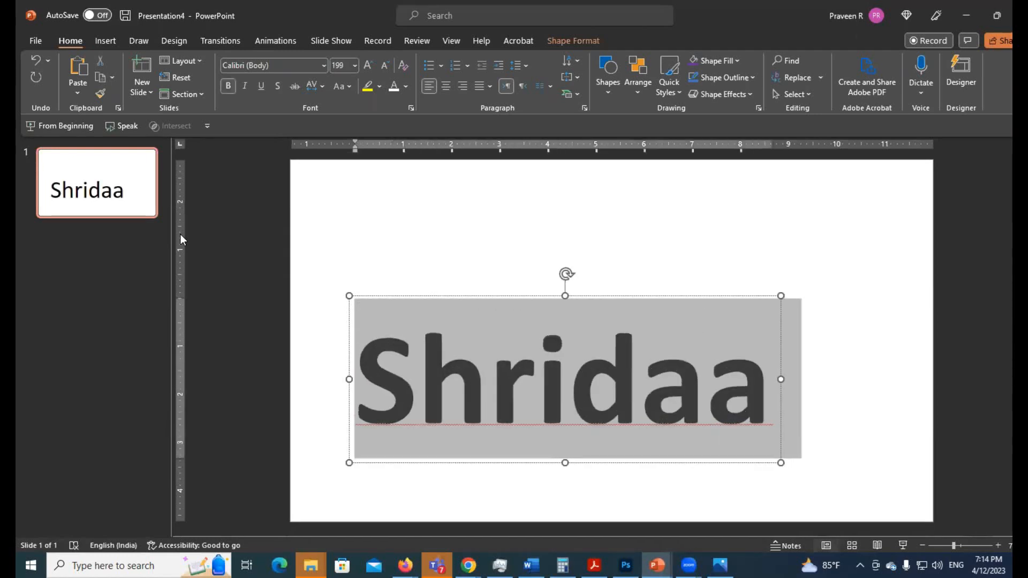
# Move the text box up to the slide's vertical middle and stretch it across the full slide width
pyautogui.click(541, 386)
pyautogui.hotkey('ctrl', 'a')
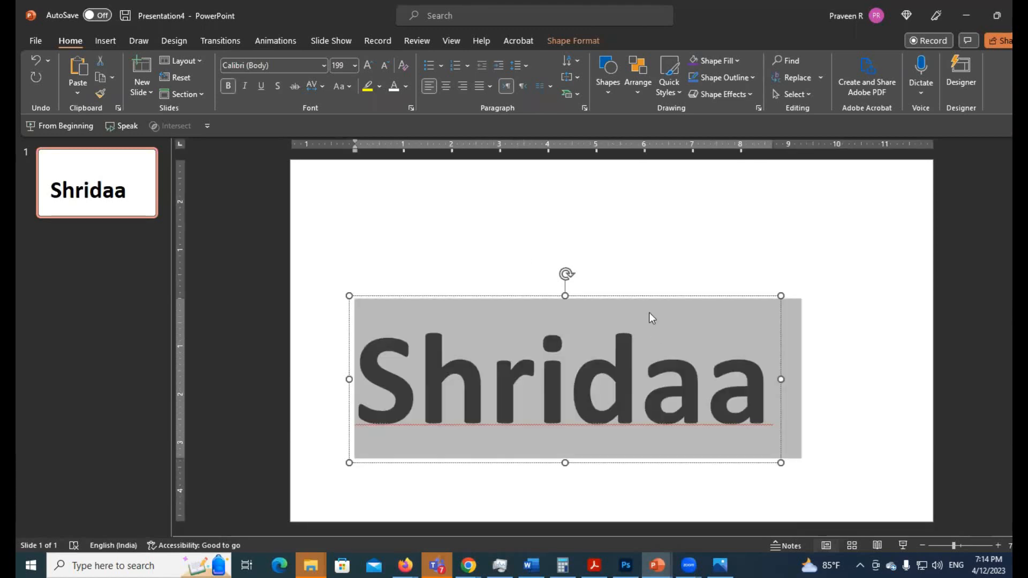
pyautogui.click(637, 297)
pyautogui.moveTo(637, 302); pyautogui.dragTo(609, 257)
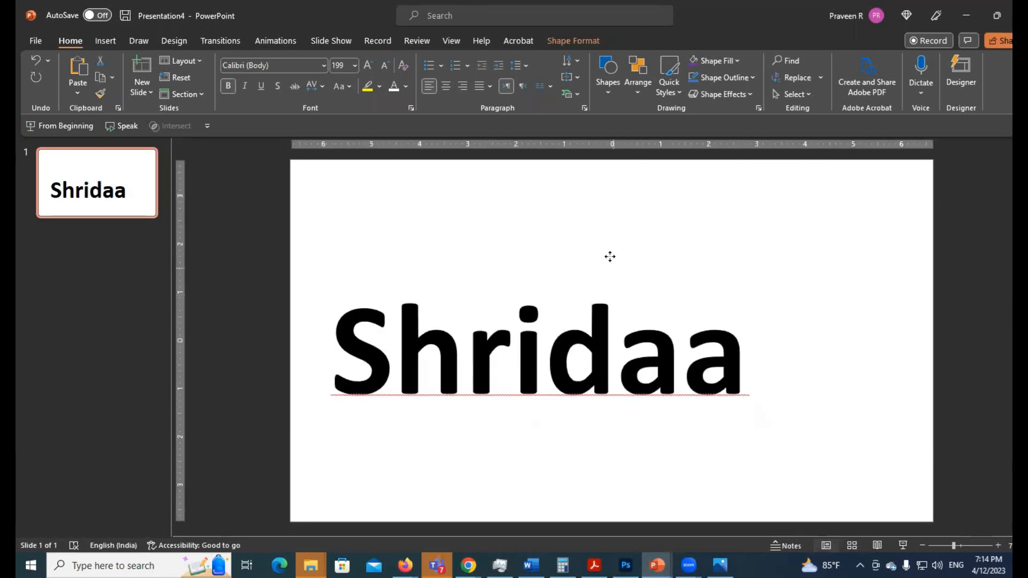
pyautogui.moveTo(751, 344); pyautogui.dragTo(933, 369)
pyautogui.moveTo(318, 345); pyautogui.dragTo(289, 360)
# Centre the word horizontally within its text box
pyautogui.click(453, 354)
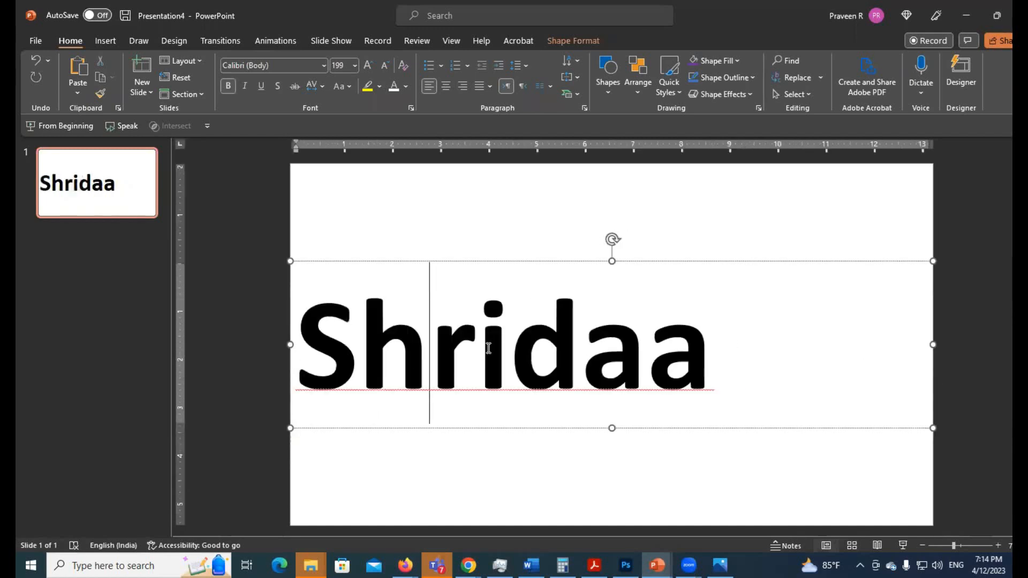
pyautogui.hotkey('ctrl', 'a')
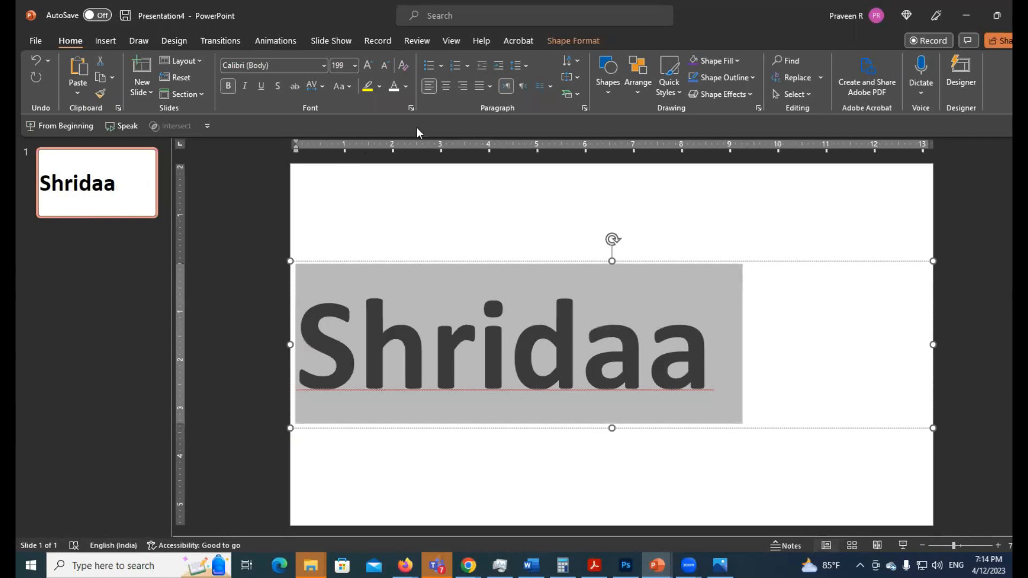
pyautogui.click(445, 88)
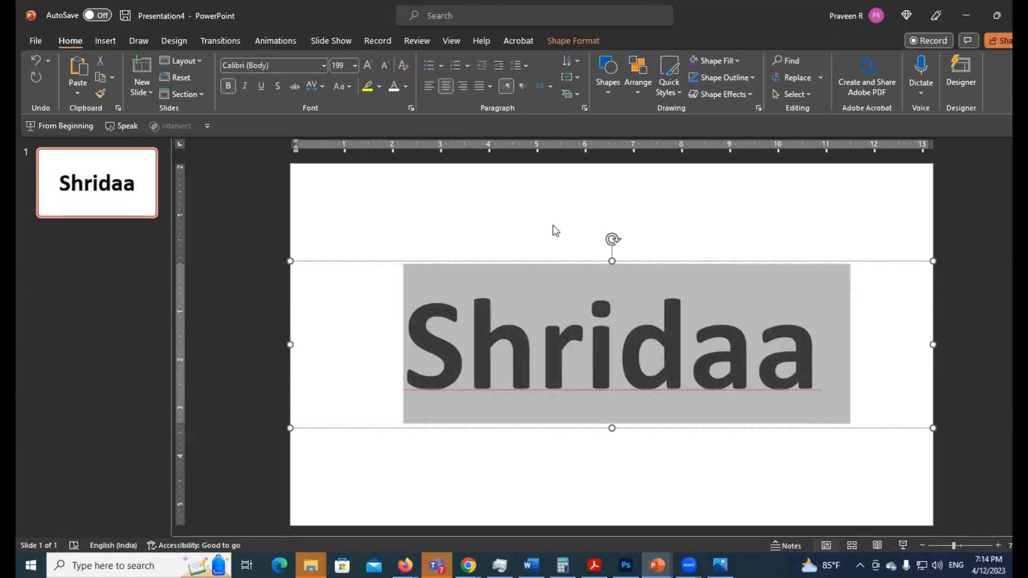
# Try the Impact font on the selected word
pyautogui.click(273, 67)
pyautogui.write('Impact')
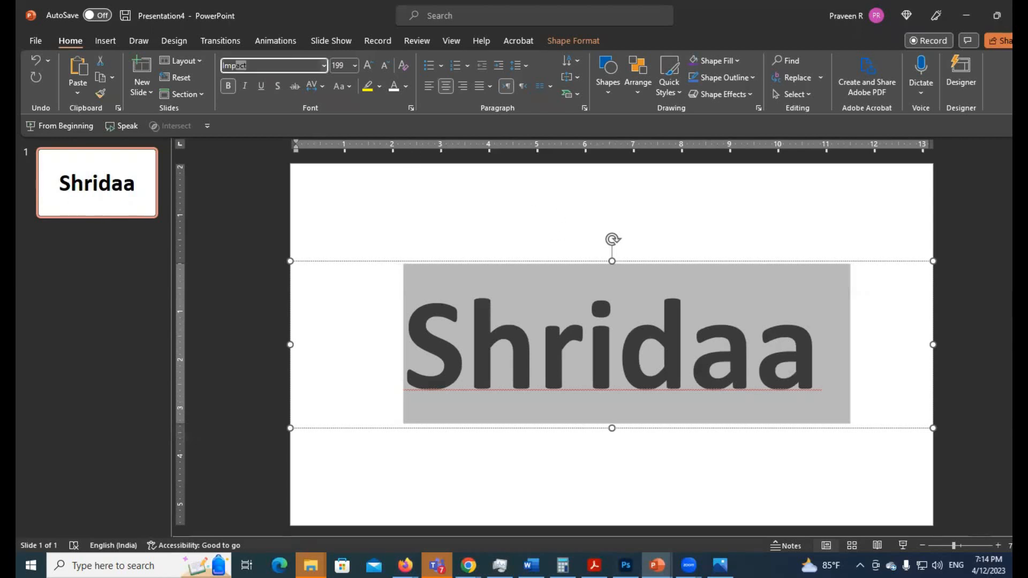
pyautogui.press('Return')
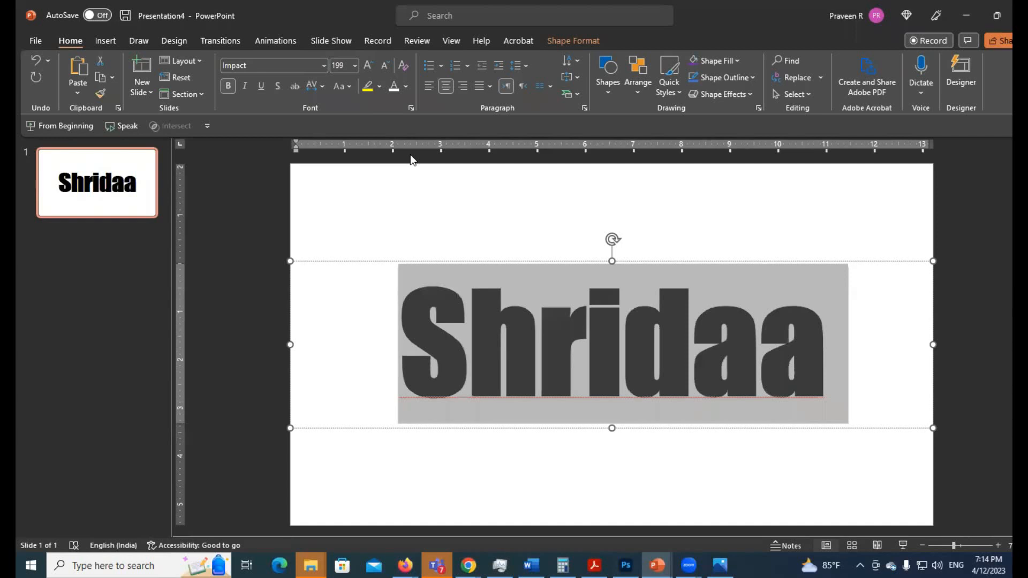
# Set the word's font to Arial Black and deselect the text box
pyautogui.click(307, 65)
pyautogui.write('Arial Black')
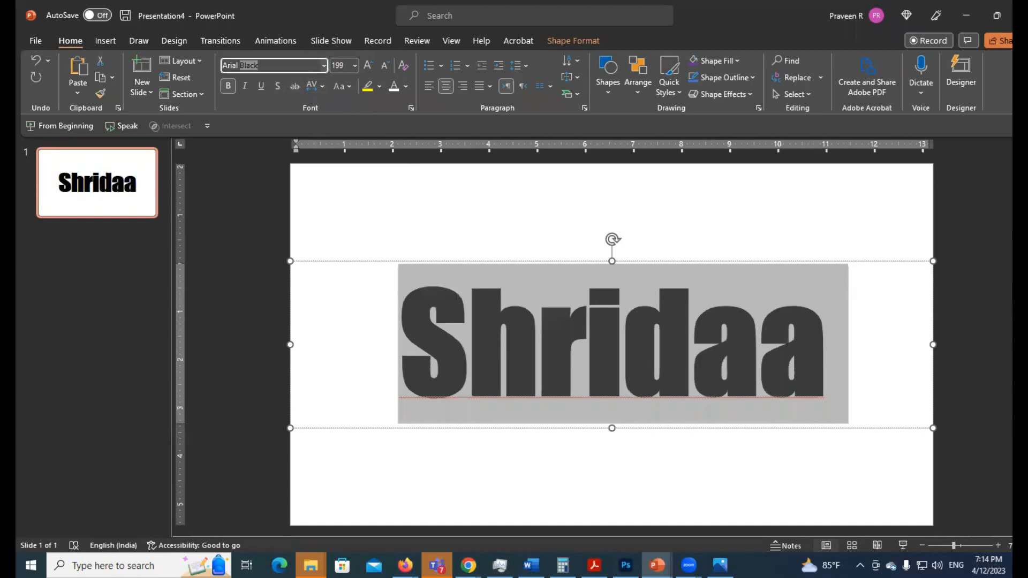
pyautogui.press('Return')
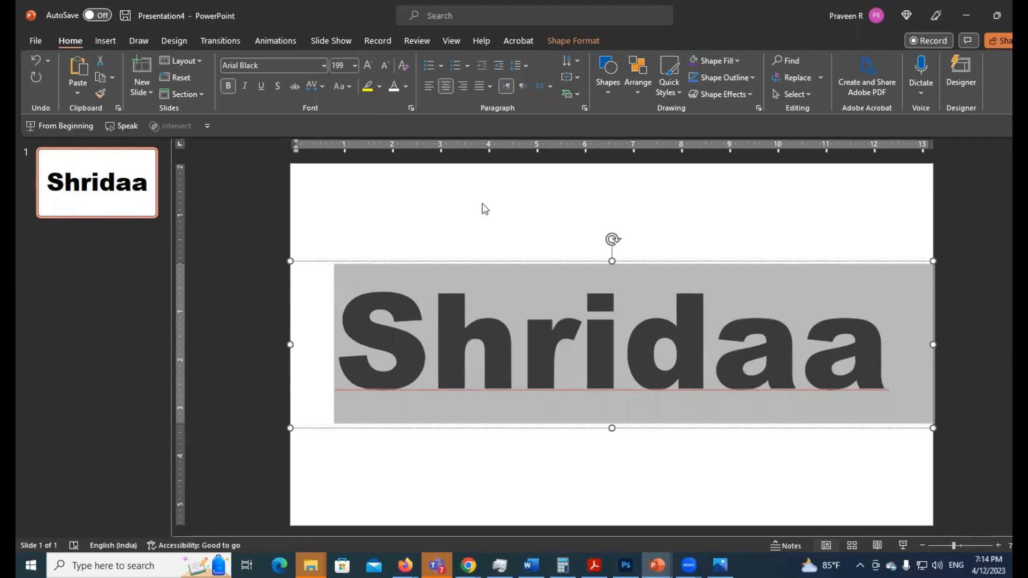
pyautogui.click(535, 219)
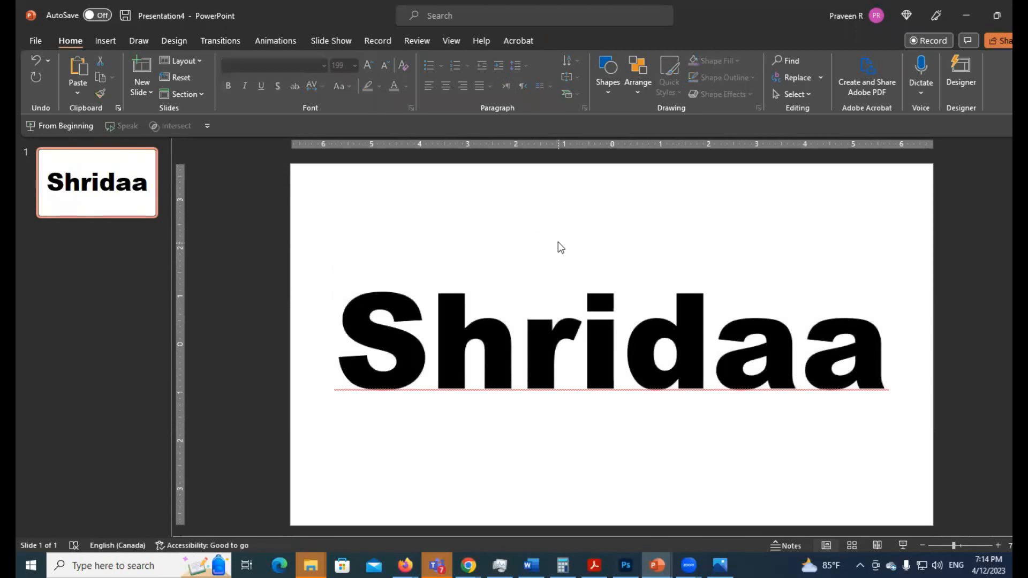
pyautogui.click(569, 280)
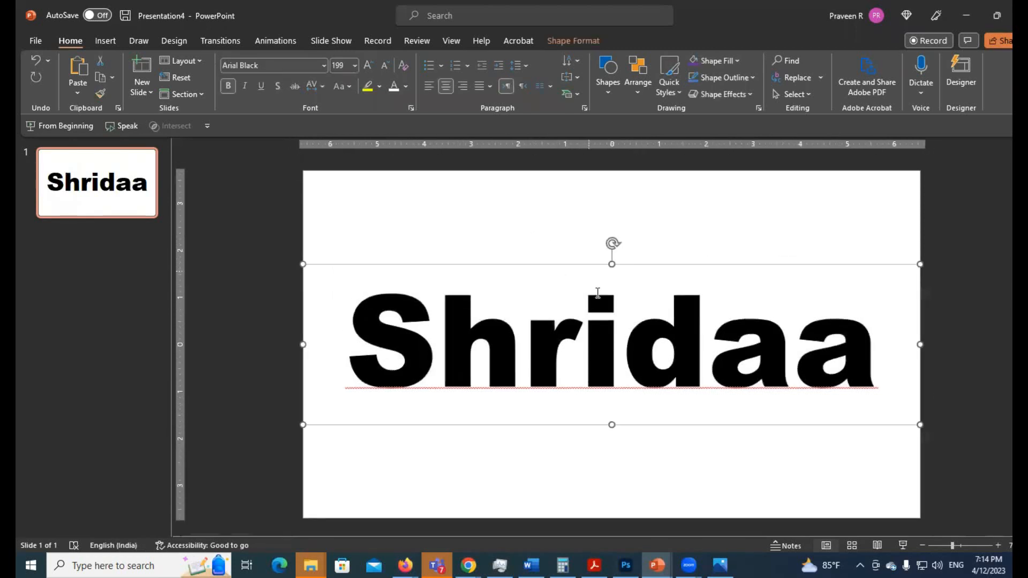
pyautogui.click(948, 342)
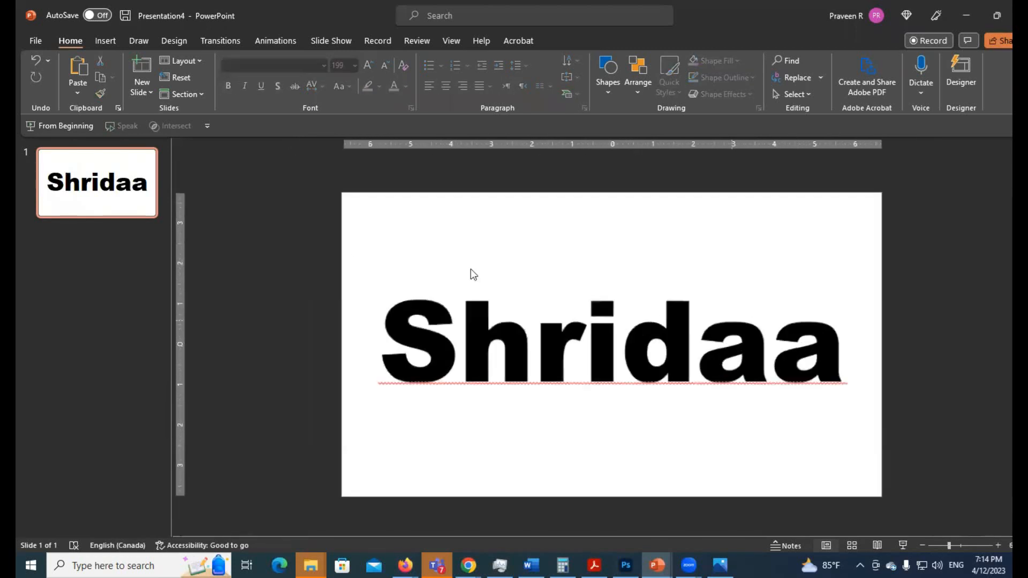
# Insert the stock image of glass skyscrapers seen from below against a blue sky
pyautogui.click(106, 40)
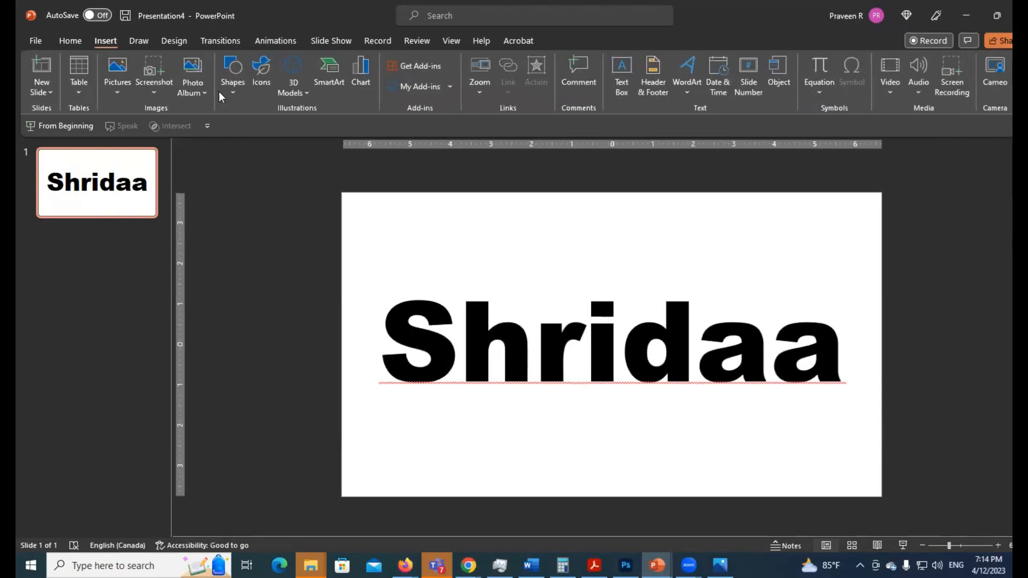
pyautogui.click(115, 88)
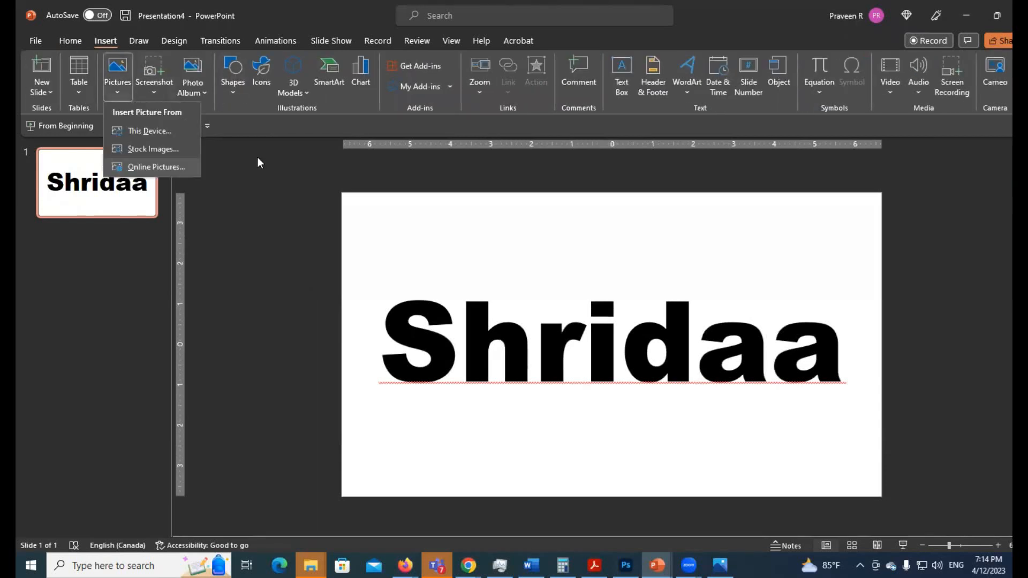
pyautogui.click(143, 149)
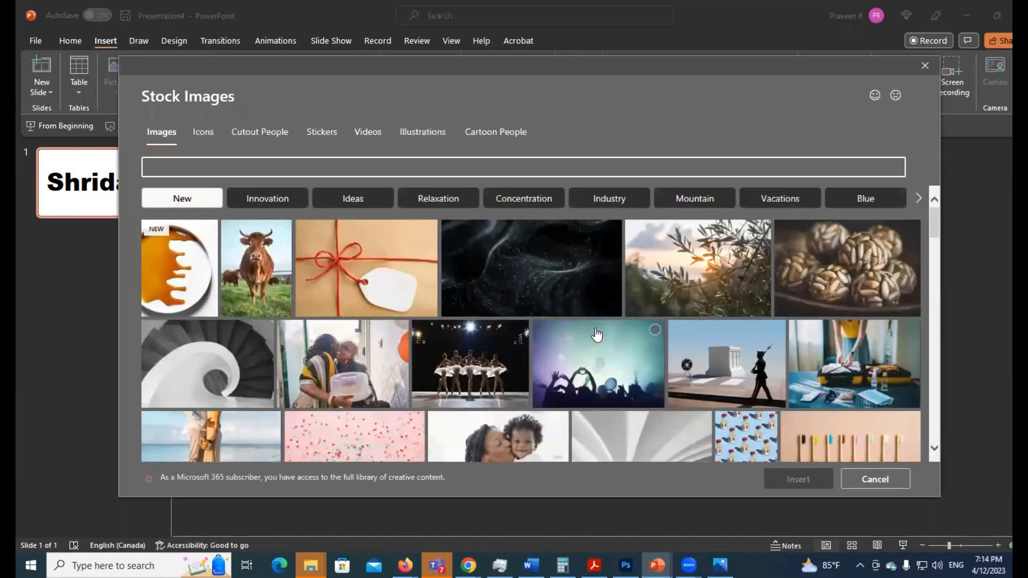
pyautogui.scroll(-5, 703, 378)
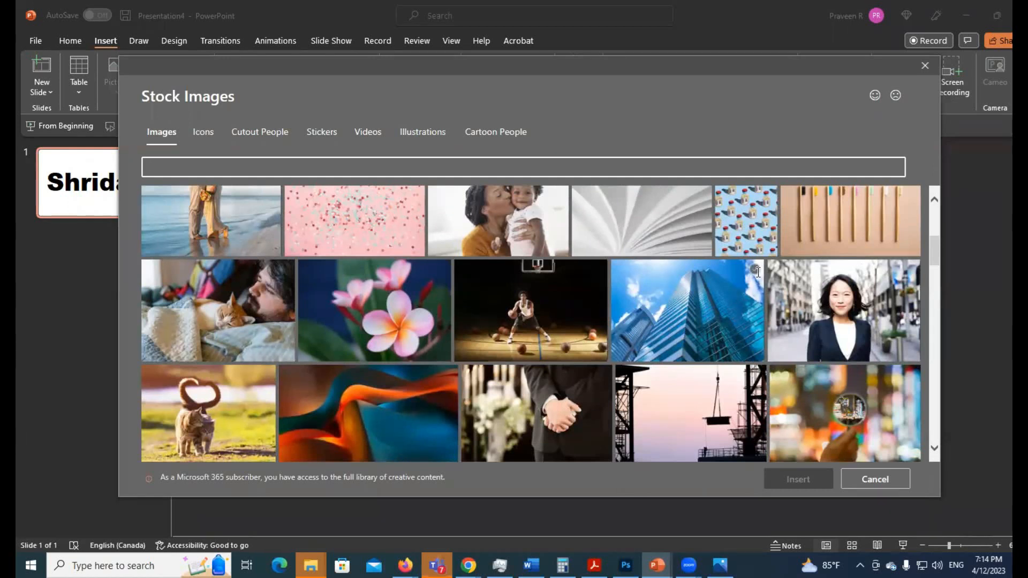
pyautogui.click(756, 271)
pyautogui.click(798, 479)
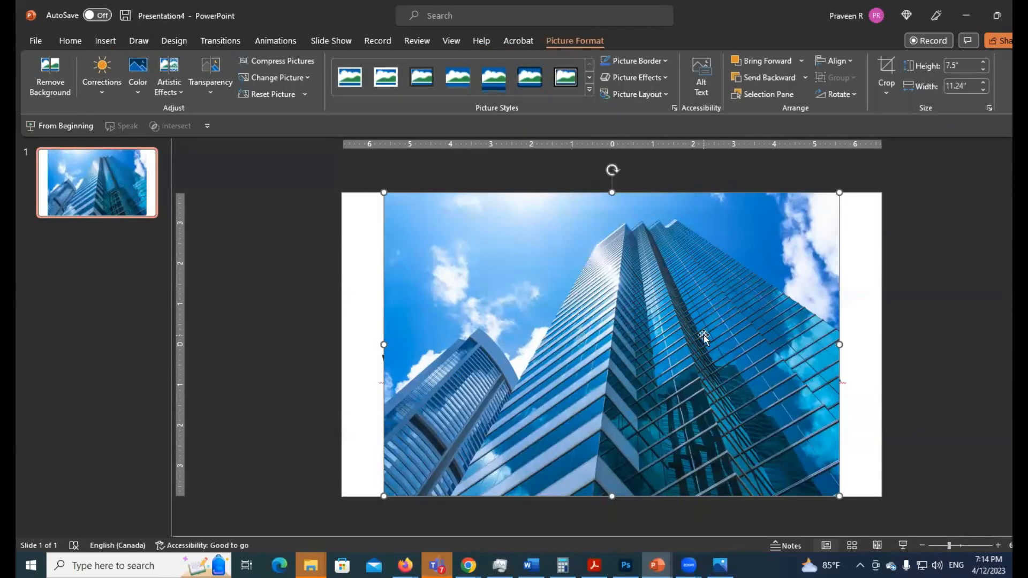
# Move the skyscraper picture down off the word and return it to the slide's centre
pyautogui.scroll(-2, 703, 335)
pyautogui.moveTo(677, 299); pyautogui.dragTo(764, 336)
pyautogui.hotkey('ctrl', 'z')
pyautogui.moveTo(653, 289); pyautogui.dragTo(573, 446)
pyautogui.click(552, 342)
pyautogui.scroll(-2, 553, 339)
pyautogui.moveTo(647, 417); pyautogui.dragTo(621, 254)
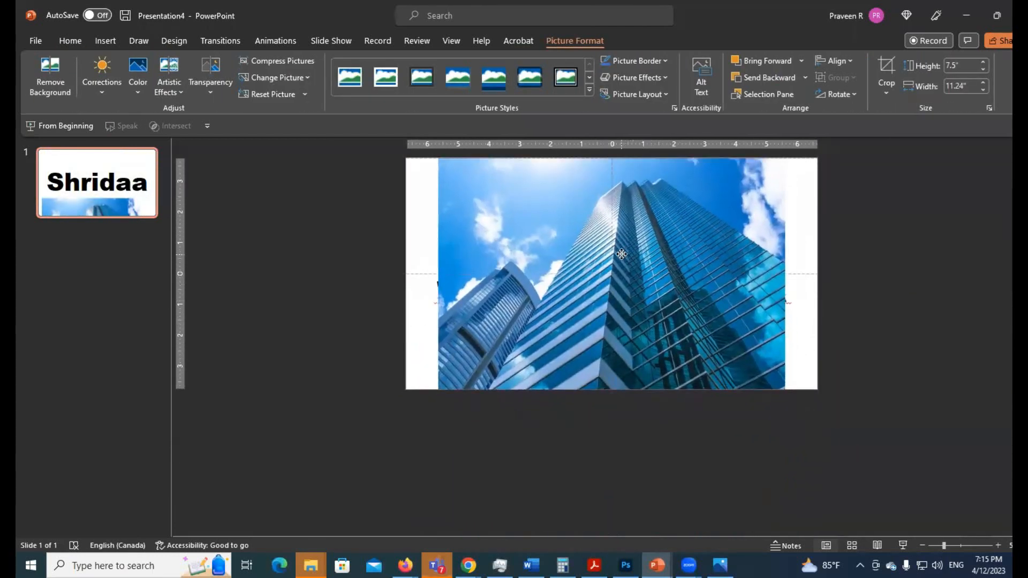
# Send the skyscraper picture to the back, behind the word, and deselect everything
pyautogui.scroll(2, 724, 351)
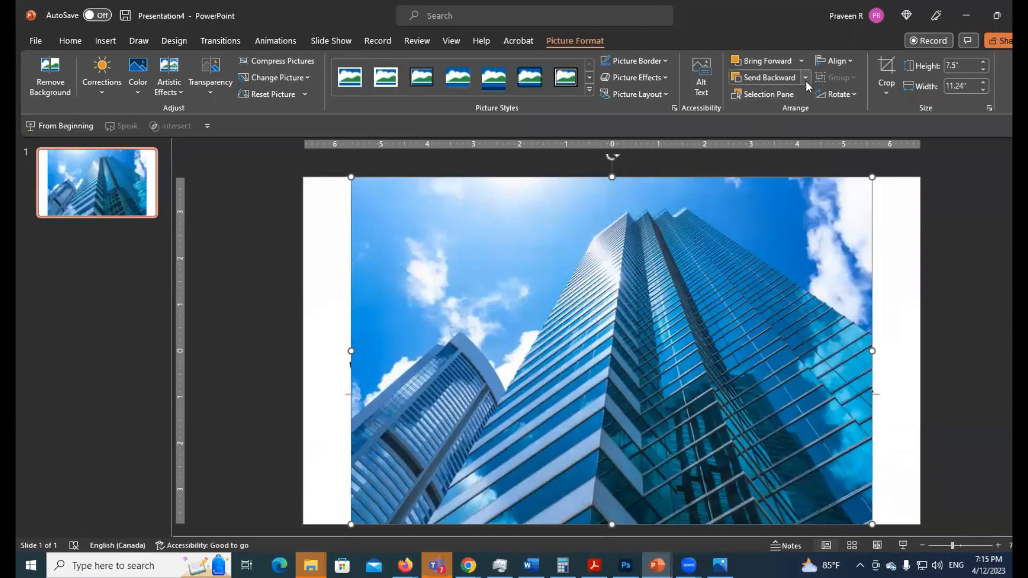
pyautogui.click(805, 77)
pyautogui.click(786, 111)
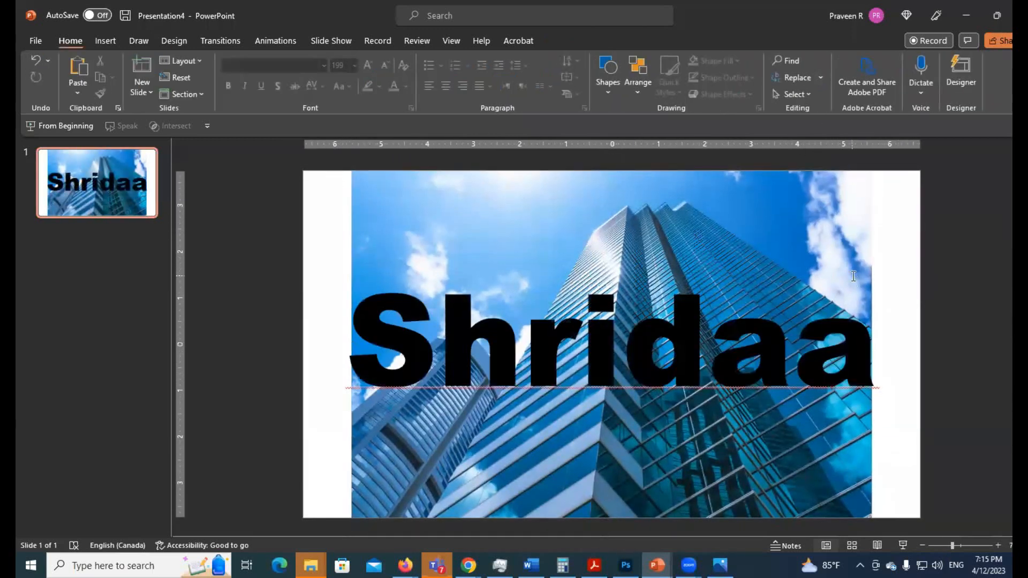
pyautogui.scroll(-2, 854, 277)
pyautogui.click(435, 336)
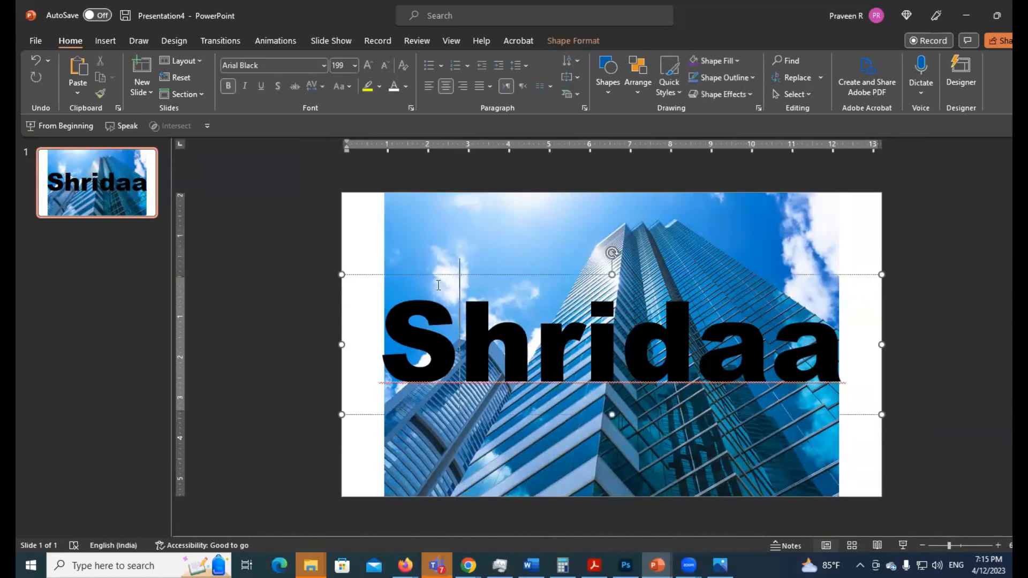
pyautogui.click(298, 244)
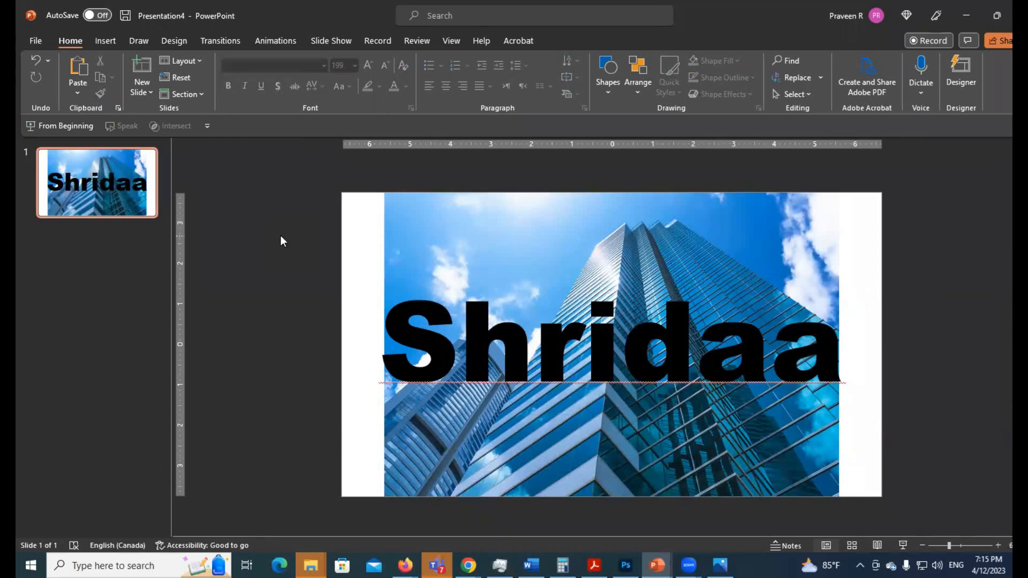
# Duplicate the slide and delete both the picture and the text box from the copy
pyautogui.hotkey('ctrl', 'd')
pyautogui.moveTo(330, 175); pyautogui.dragTo(861, 514)
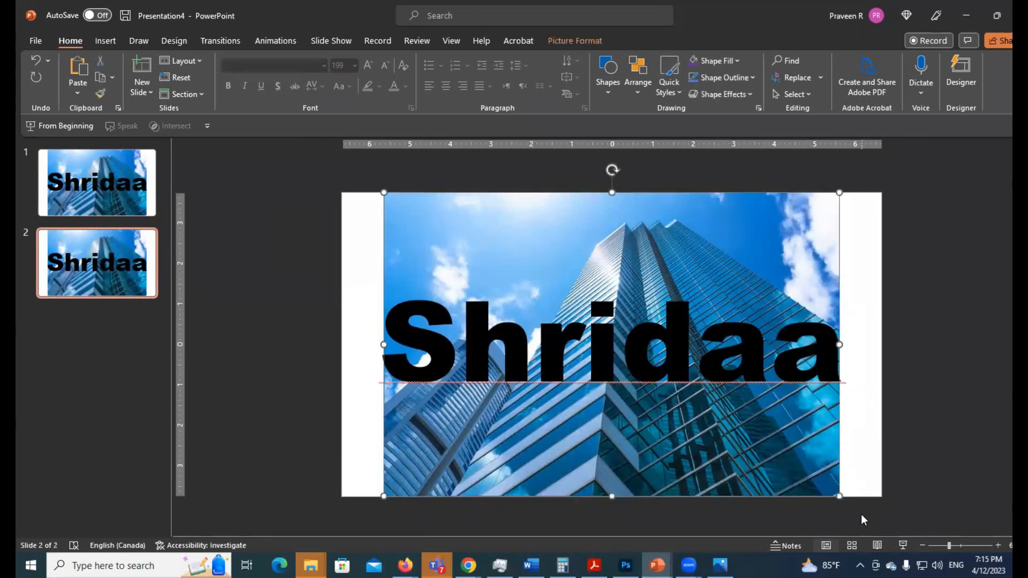
pyautogui.press('Delete')
pyautogui.click(732, 397)
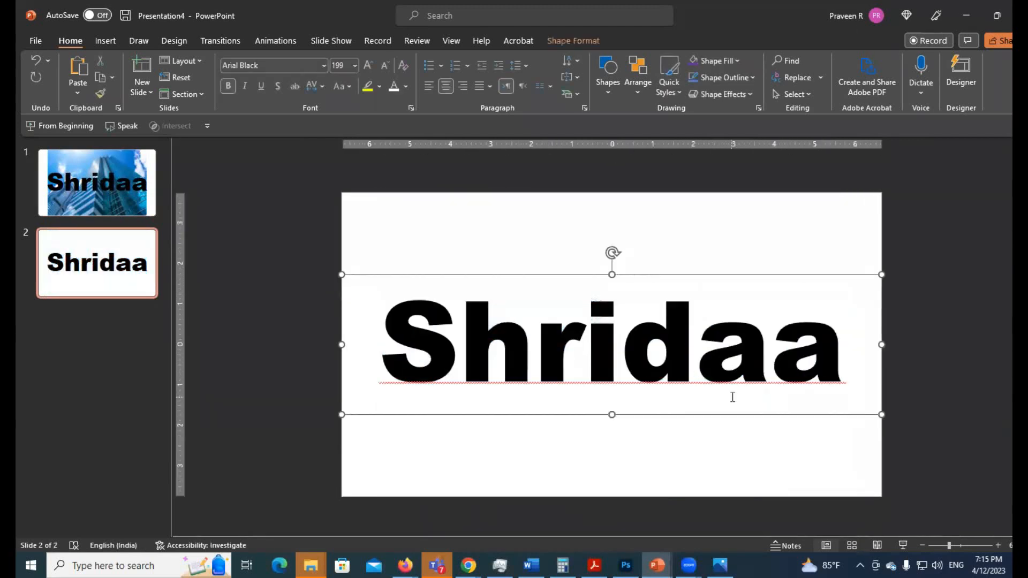
pyautogui.press('Delete')
# Draw a square about 3.6 inches wide on the empty slide and place a level copy to its right
pyautogui.click(99, 42)
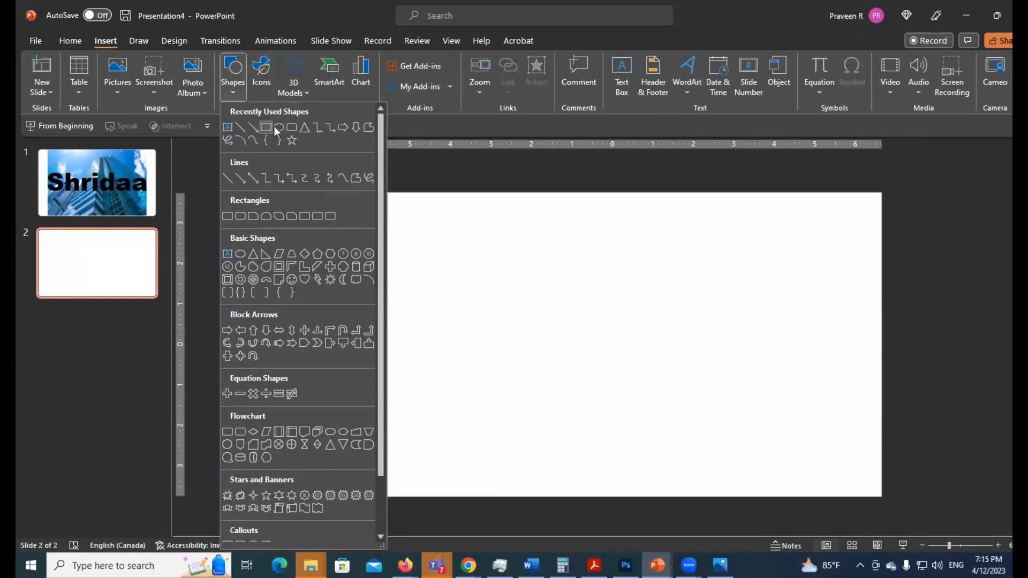
pyautogui.click(268, 127)
pyautogui.moveTo(440, 266); pyautogui.dragTo(586, 403)
pyautogui.moveTo(559, 328); pyautogui.dragTo(645, 328)
pyautogui.click(757, 324)
pyautogui.moveTo(580, 305); pyautogui.dragTo(644, 312)
pyautogui.click(594, 264)
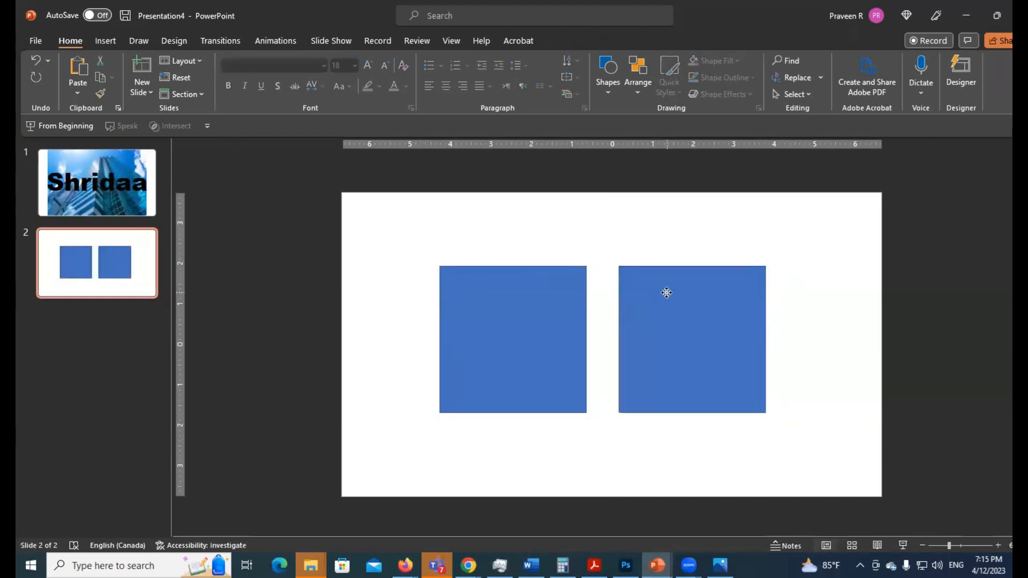
# Change the right-hand square into a circle using the Oval shape
pyautogui.click(664, 293)
pyautogui.click(576, 43)
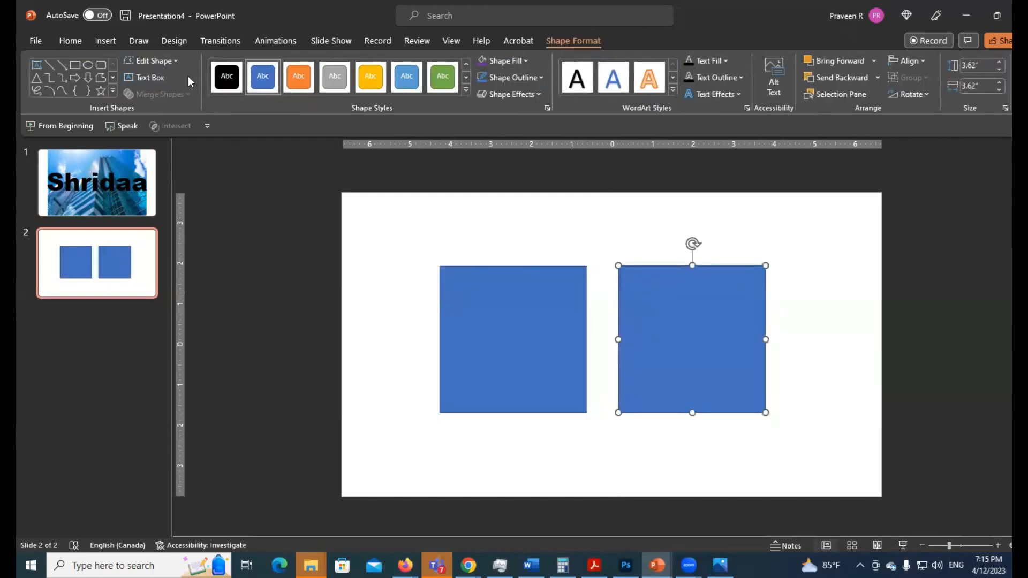
pyautogui.click(153, 61)
pyautogui.moveTo(176, 78)
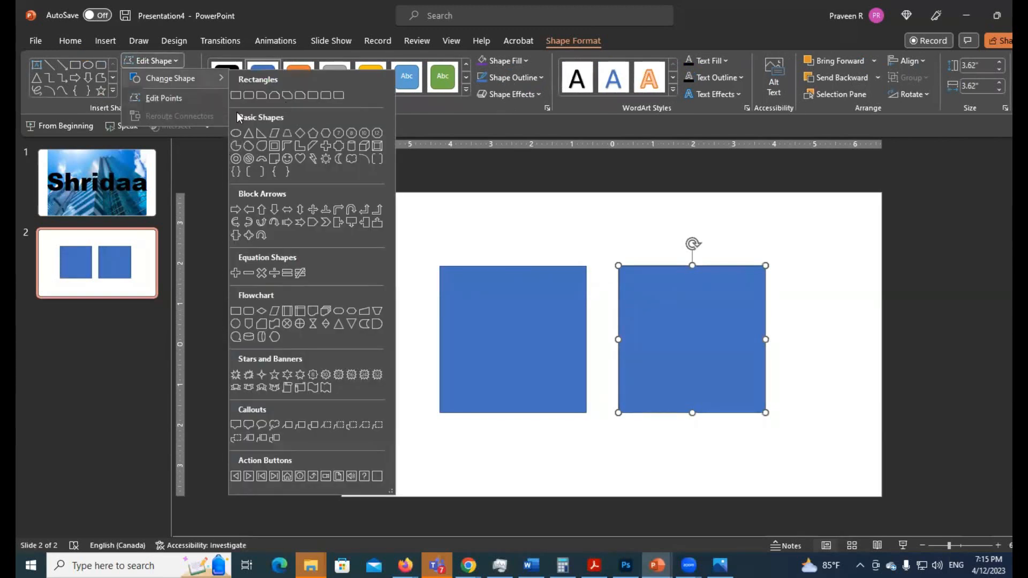
pyautogui.click(245, 131)
# Move the circle over the square's right edge, select both shapes to view the available merge operations, and deselect everything
pyautogui.moveTo(690, 317); pyautogui.dragTo(637, 316)
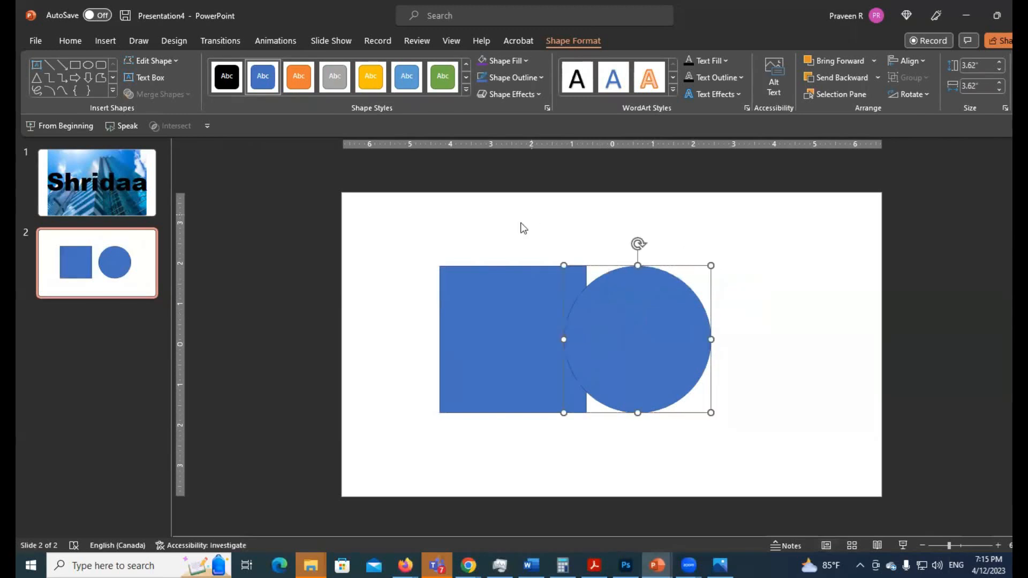
pyautogui.keyDown('shift'); pyautogui.click(505, 296); pyautogui.keyUp('shift')
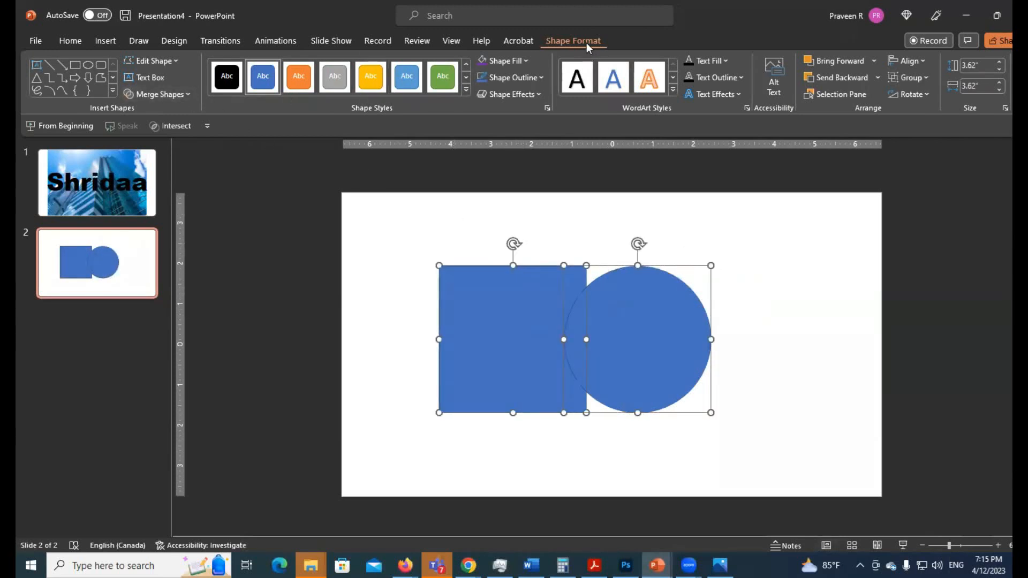
pyautogui.click(169, 95)
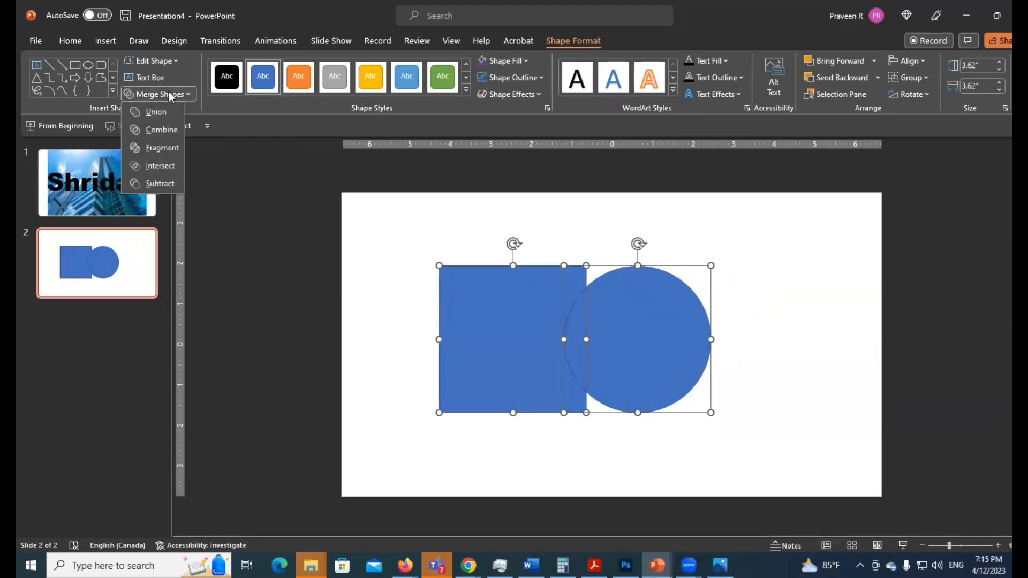
pyautogui.click(293, 239)
pyautogui.click(557, 300)
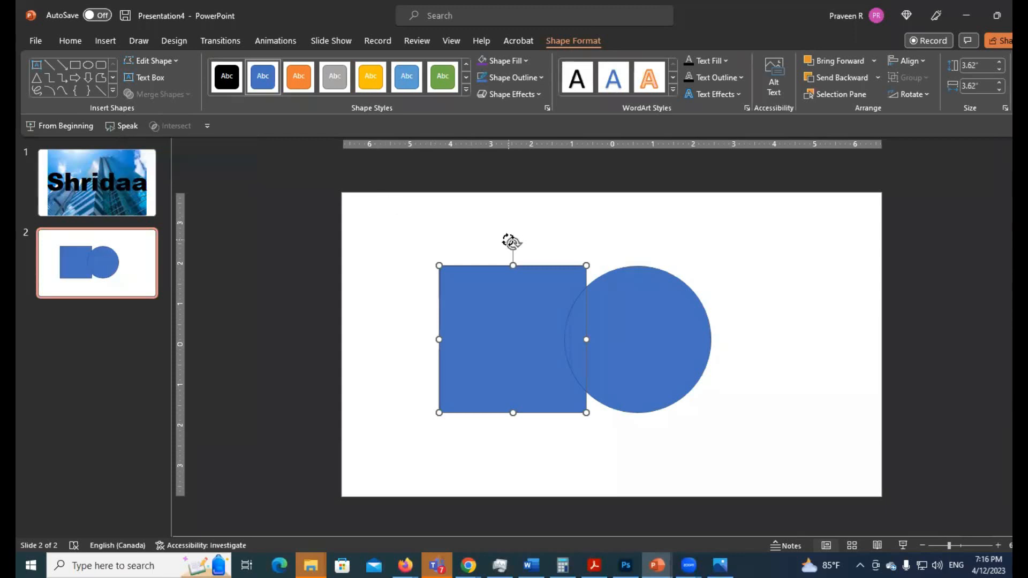
pyautogui.click(667, 315)
pyautogui.click(596, 257)
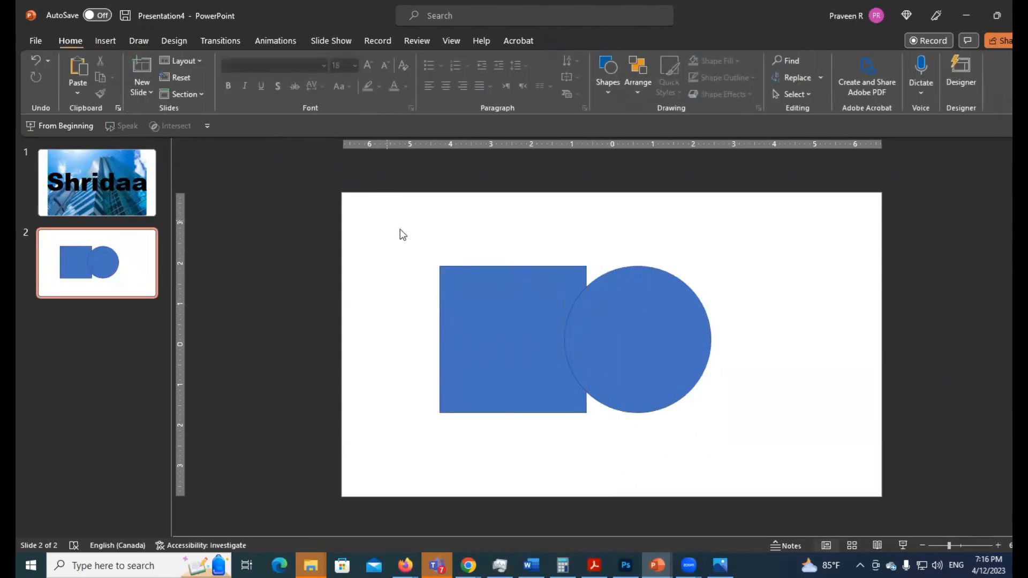
# Select the overlapping square and circle together, preview the Union merge on them, and undo the trial change
pyautogui.click(501, 311)
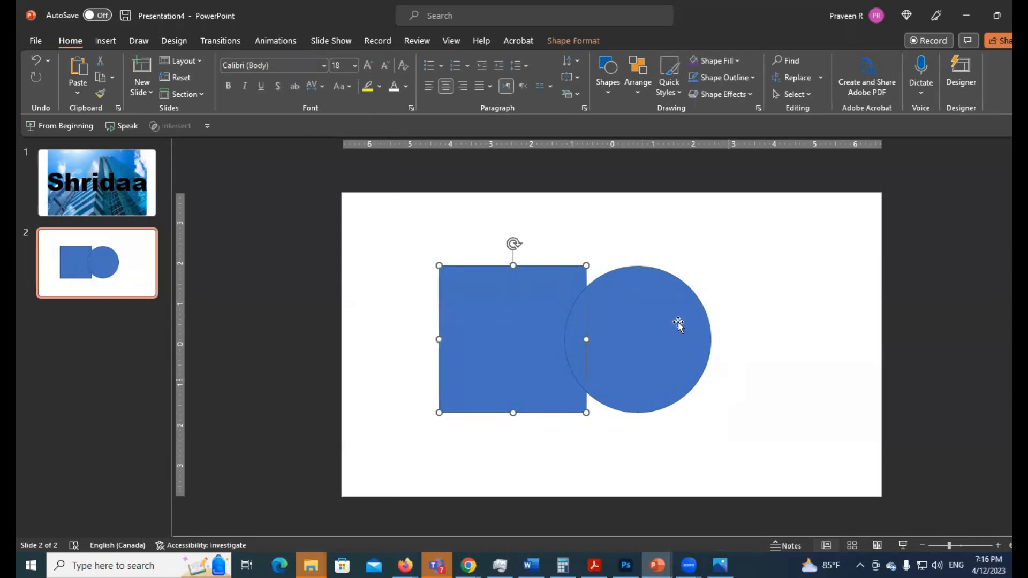
pyautogui.keyDown('shift'); pyautogui.click(648, 316); pyautogui.keyUp('shift')
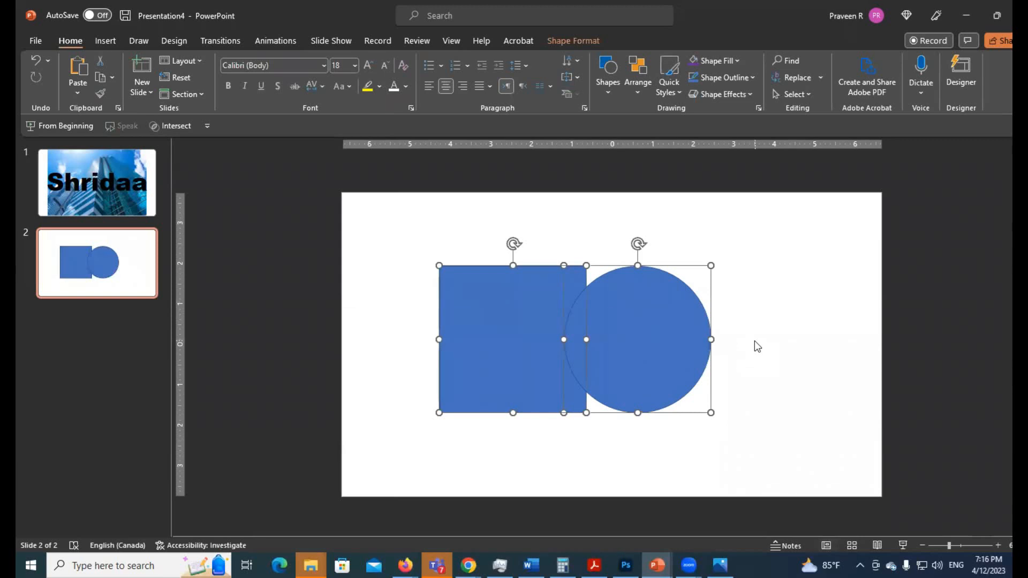
pyautogui.click(569, 42)
pyautogui.click(162, 94)
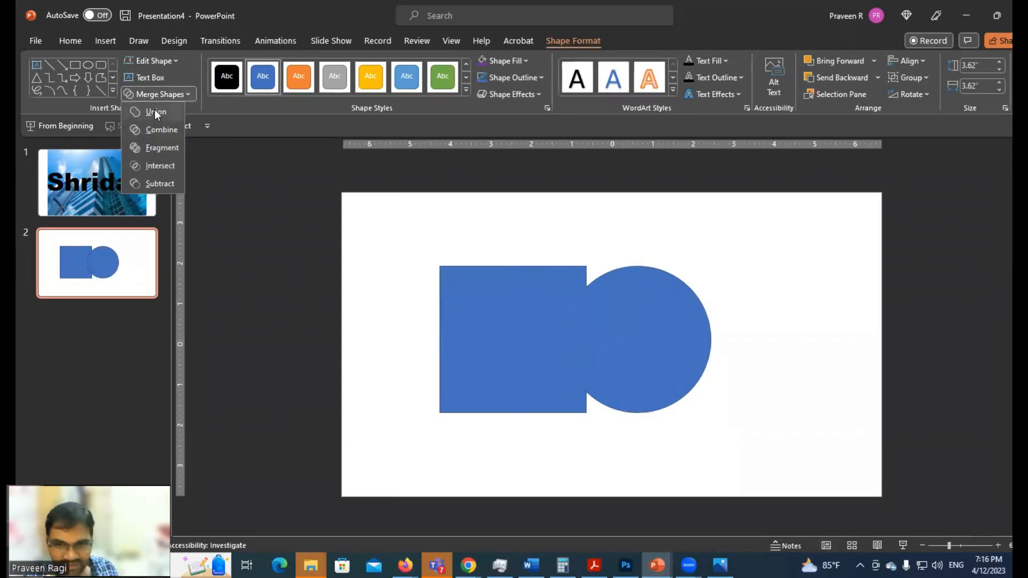
pyautogui.click(538, 233)
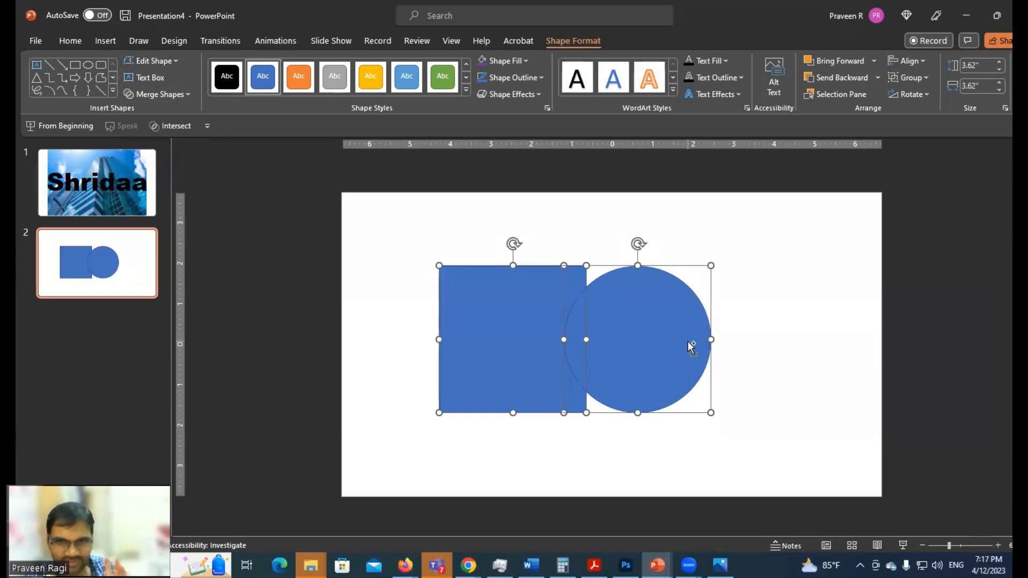
pyautogui.moveTo(688, 343); pyautogui.dragTo(589, 273)
pyautogui.hotkey('ctrl', 'z')
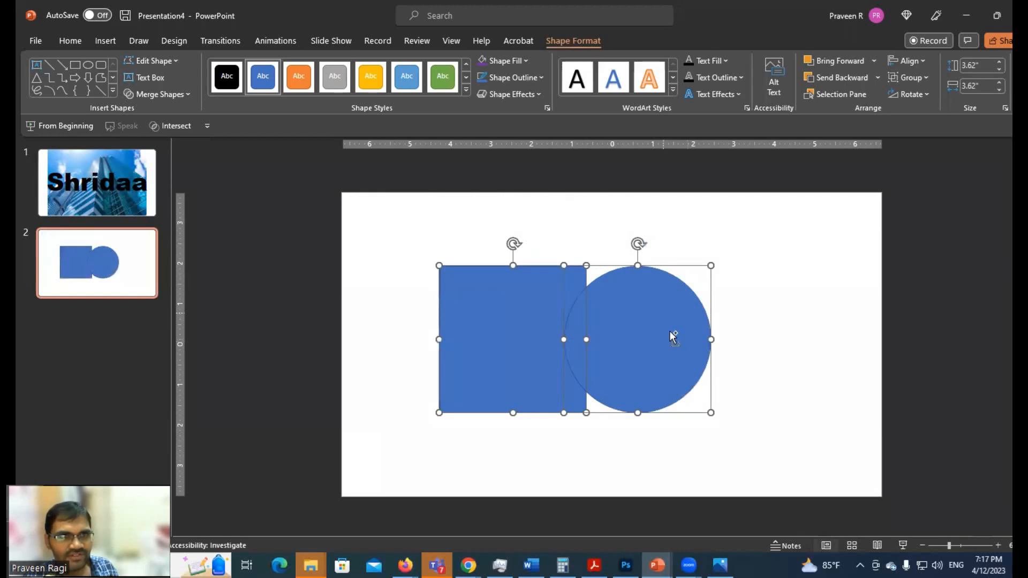
# Merge the square and circle with Union, shrink the merged shape and place it in the slide's upper-left corner
pyautogui.click(154, 96)
pyautogui.moveTo(649, 326); pyautogui.dragTo(565, 271)
pyautogui.moveTo(625, 353); pyautogui.dragTo(522, 276)
pyautogui.click(624, 298)
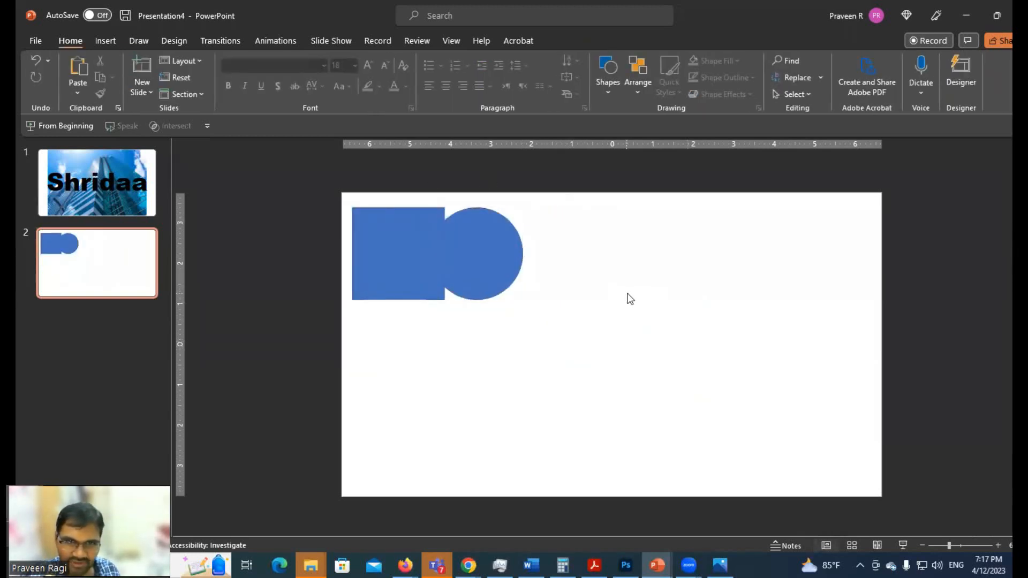
# Paste the original square-and-circle pair, place it beside the union shape, and merge it with Combine
pyautogui.hotkey('ctrl', 'v')
pyautogui.moveTo(737, 300); pyautogui.dragTo(824, 253)
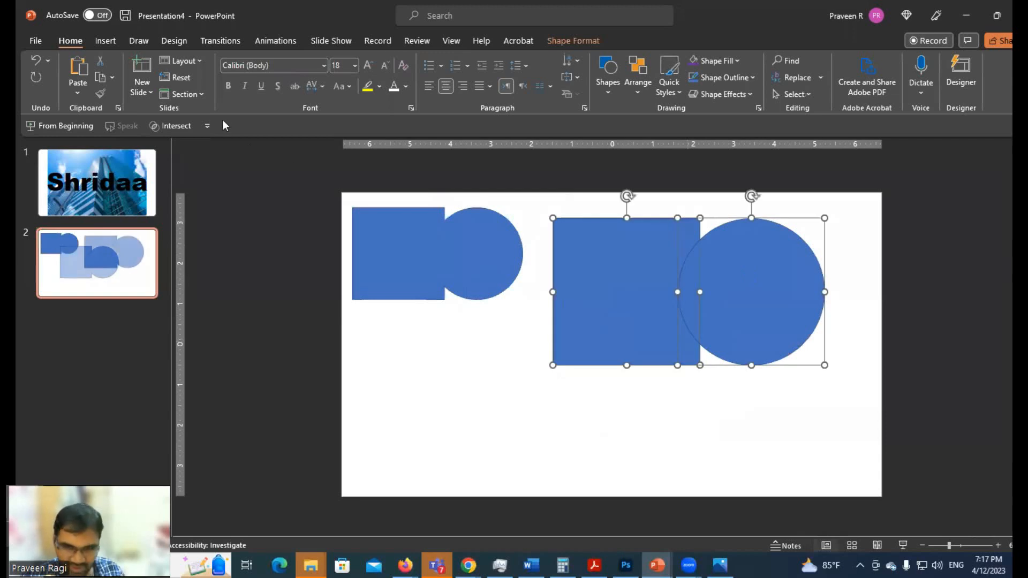
pyautogui.click(583, 43)
pyautogui.click(170, 95)
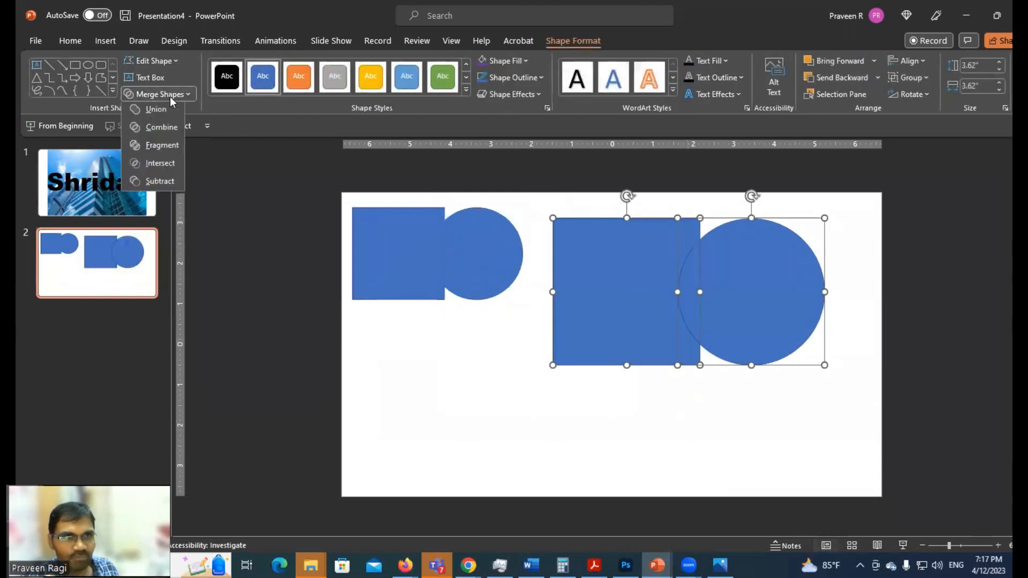
pyautogui.click(172, 128)
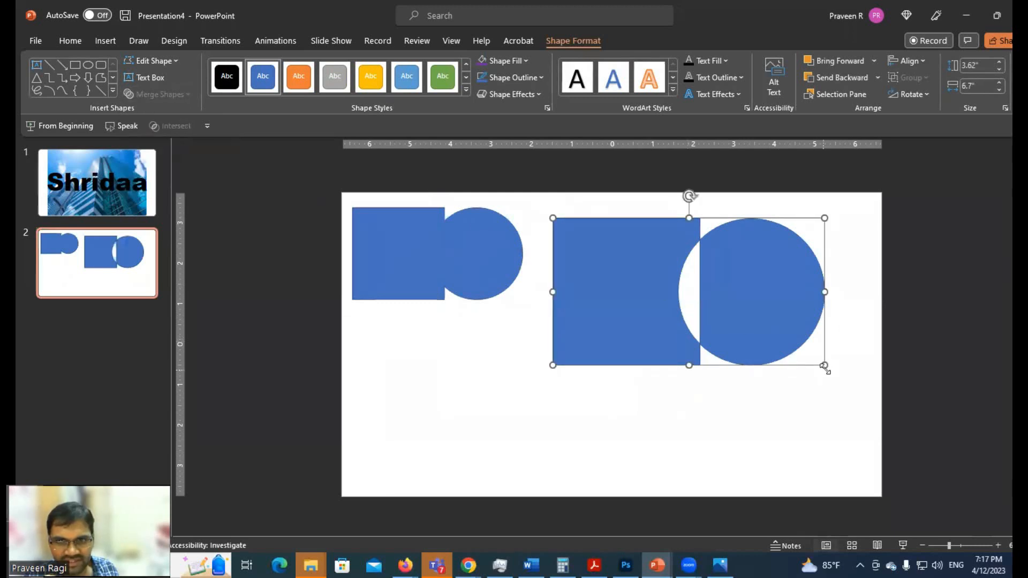
# Shrink the combined shape and the union shape to matching sizes and line them up along the slide's top edge
pyautogui.moveTo(825, 365); pyautogui.dragTo(692, 315)
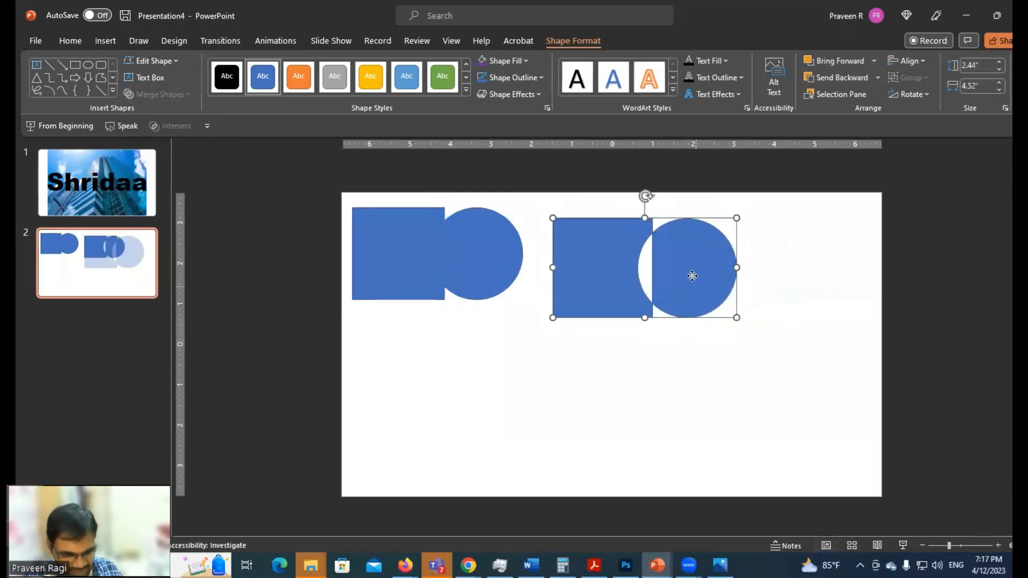
pyautogui.moveTo(693, 276); pyautogui.dragTo(683, 274)
pyautogui.moveTo(724, 305); pyautogui.dragTo(664, 274)
pyautogui.click(501, 291)
pyautogui.moveTo(523, 300); pyautogui.dragTo(476, 274)
pyautogui.moveTo(567, 247); pyautogui.dragTo(536, 248)
pyautogui.click(589, 349)
# Paste another original square-and-circle pair below the two merged shapes and split it with Fragment
pyautogui.hotkey('ctrl', 'v')
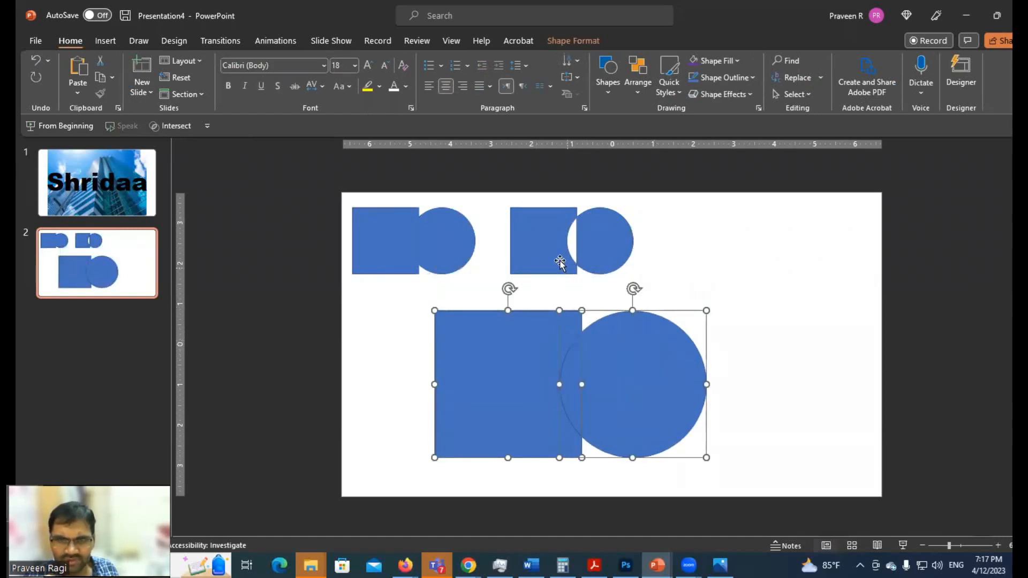
pyautogui.click(574, 41)
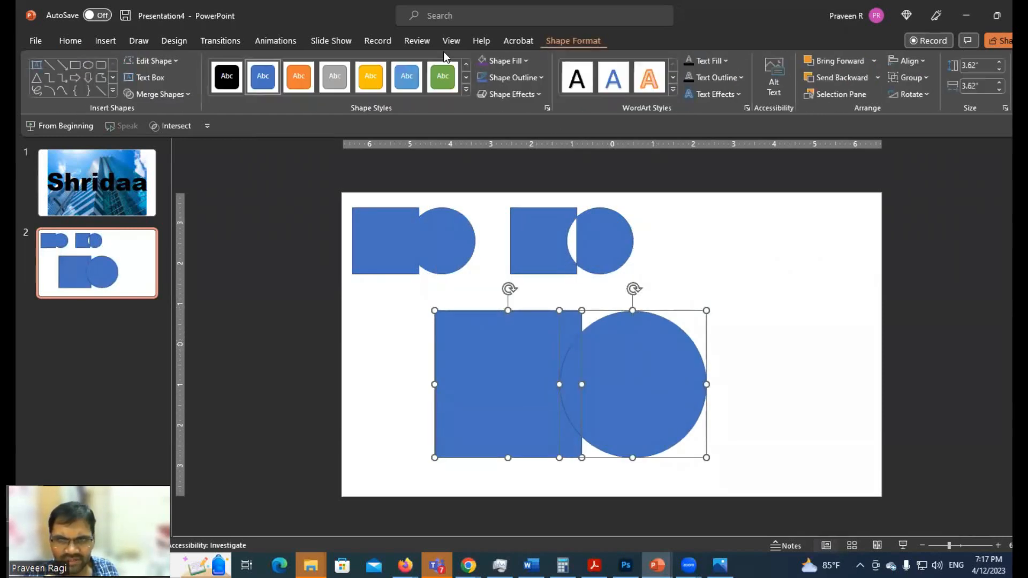
pyautogui.click(171, 95)
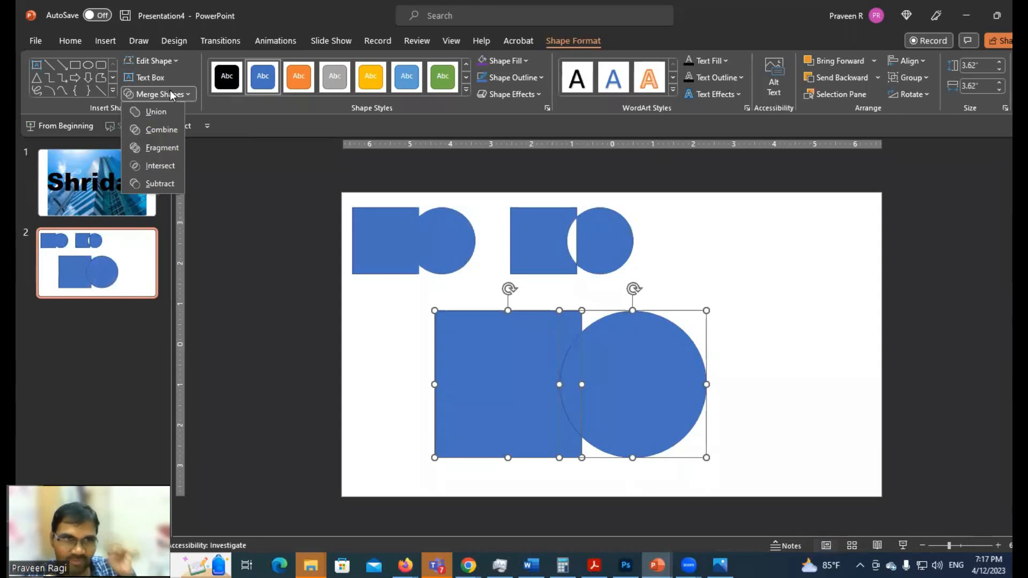
pyautogui.click(157, 147)
# Pull the fragmented pieces apart to show that they are separate, and undo the moves
pyautogui.click(717, 284)
pyautogui.moveTo(567, 410); pyautogui.dragTo(722, 373)
pyautogui.moveTo(451, 348); pyautogui.dragTo(359, 349)
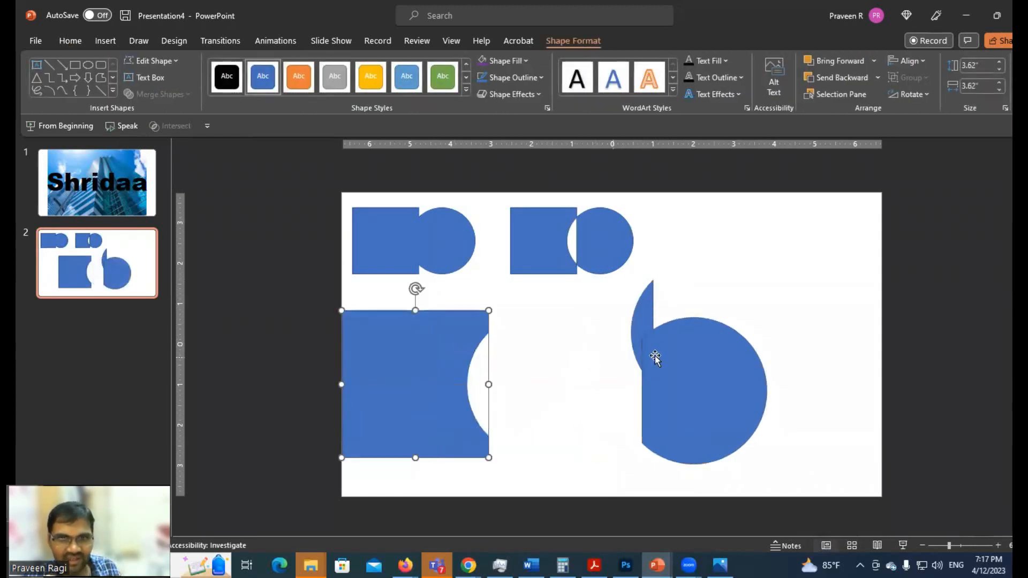
pyautogui.hotkey('ctrl', 'z')
pyautogui.hotkey('ctrl', 'z')
pyautogui.hotkey('ctrl', 'z')
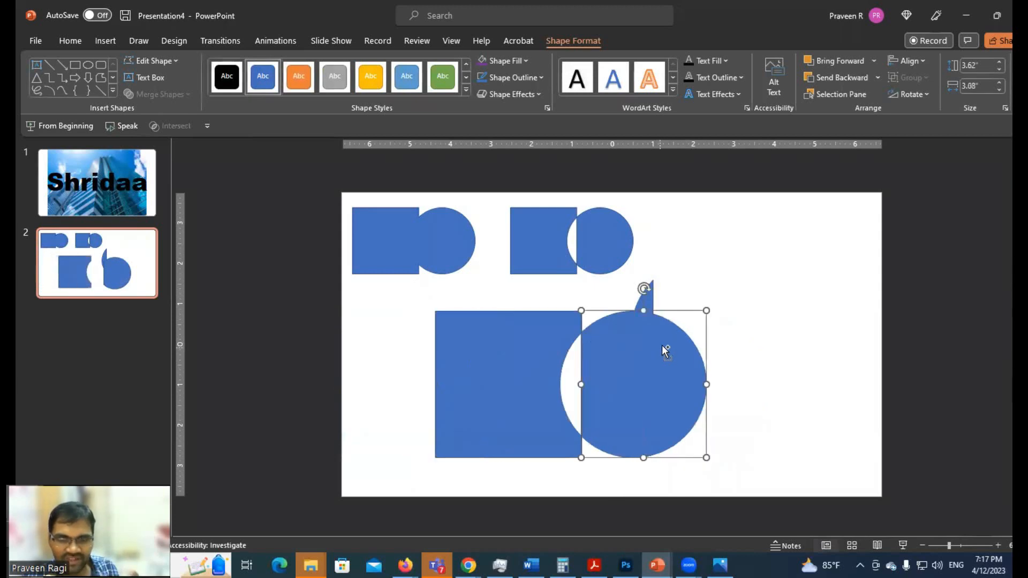
# Select all the fragments of the square and circle and group them into one object
pyautogui.click(751, 460)
pyautogui.moveTo(779, 477); pyautogui.dragTo(362, 295)
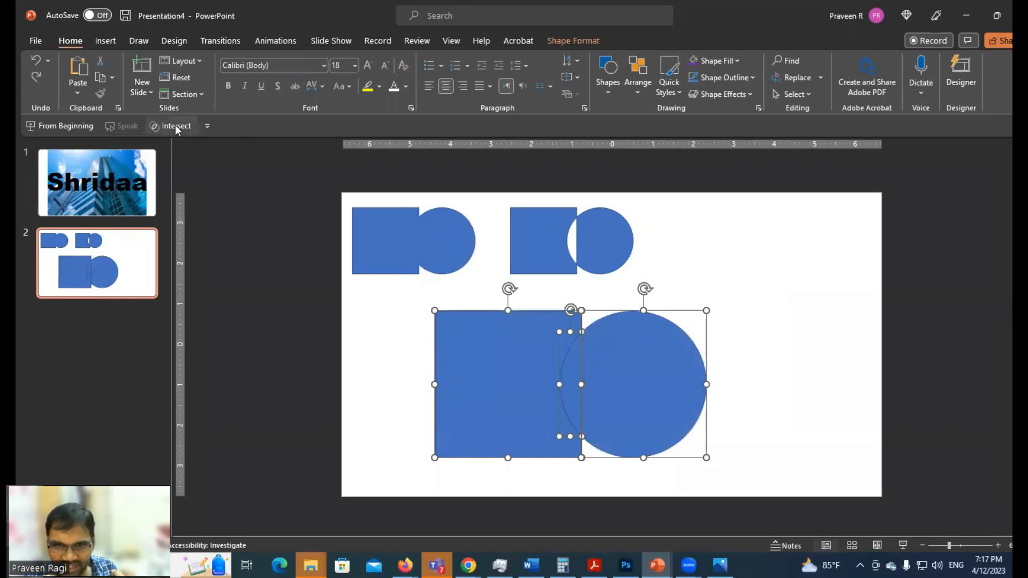
pyautogui.hotkey('ctrl', 'g')
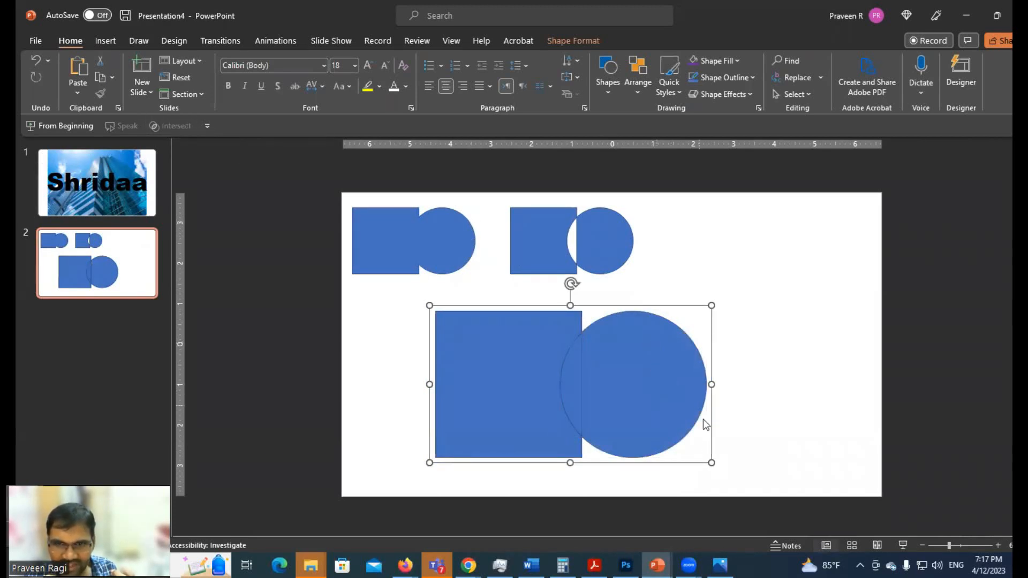
# Shrink the fragment group, place it in the slide's upper-right area beside the combined shape, and deselect it
pyautogui.moveTo(679, 395); pyautogui.dragTo(926, 289)
pyautogui.moveTo(958, 358); pyautogui.dragTo(803, 285)
pyautogui.moveTo(787, 250)
pyautogui.mouseDown()
pyautogui.moveTo(798, 246)
pyautogui.moveTo(797, 255)
pyautogui.mouseUp()
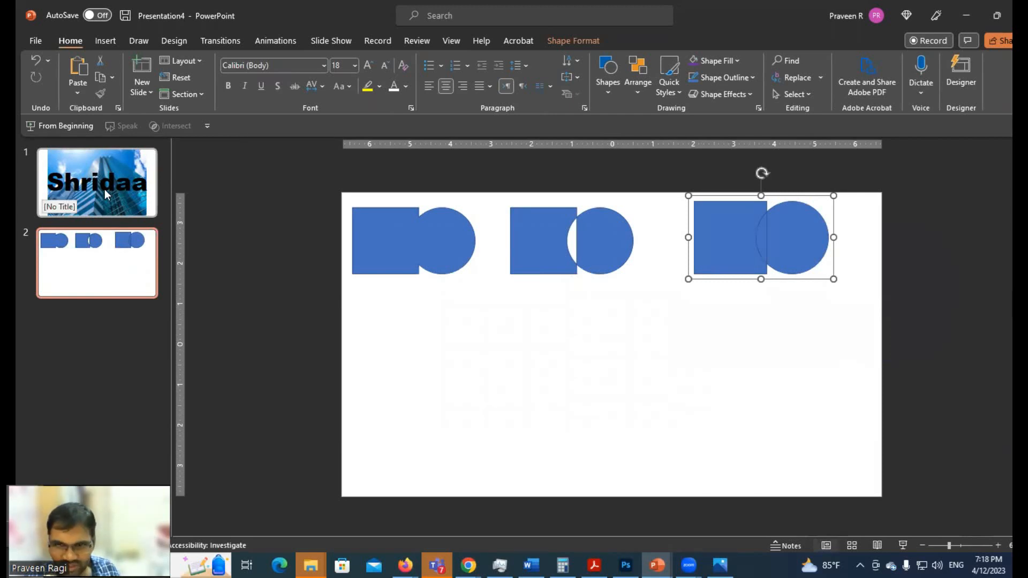
pyautogui.click(261, 263)
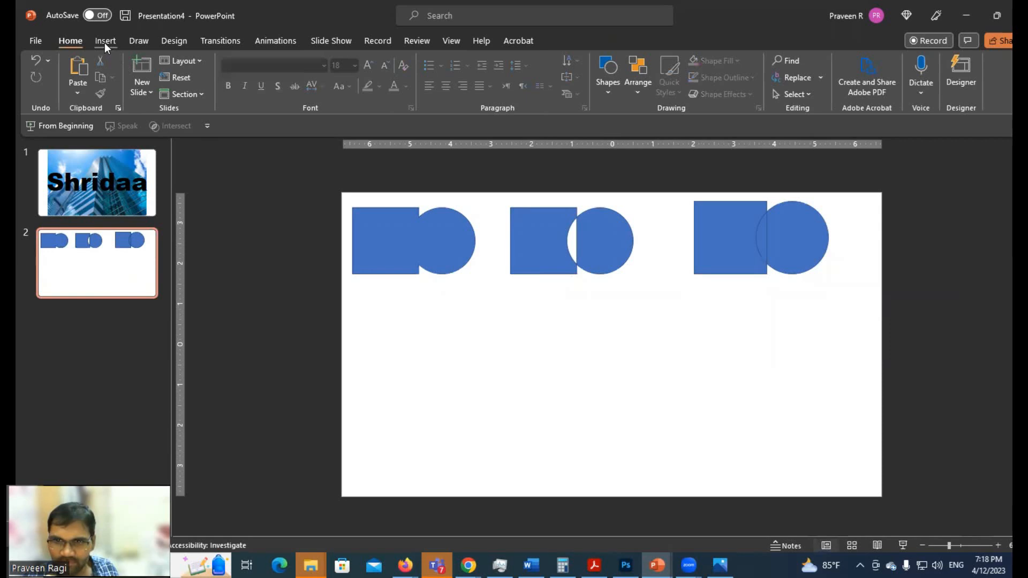
# Paste another original square-and-circle pair, move it below the top row, and merge it with Intersect
pyautogui.hotkey('ctrl', 'v')
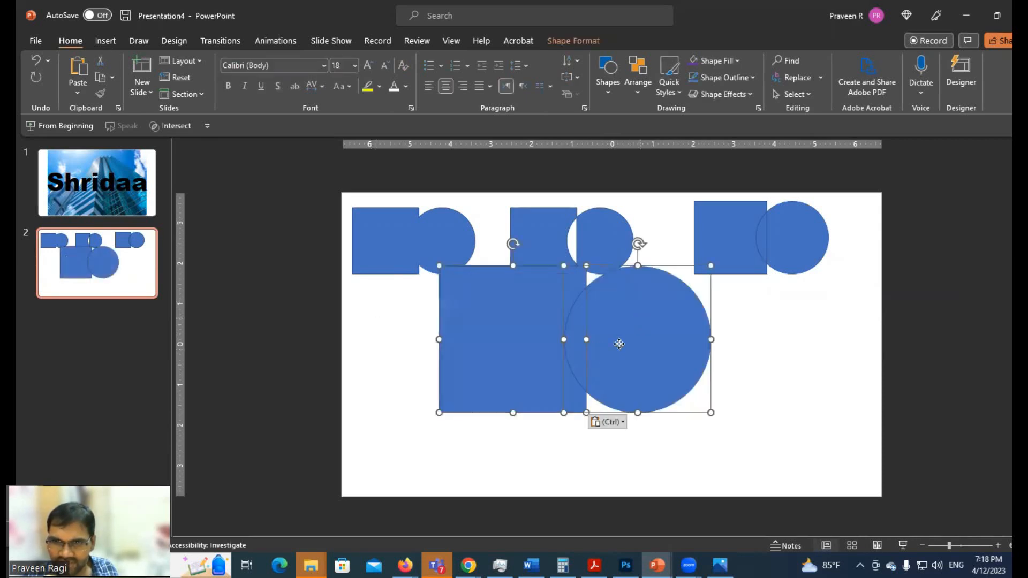
pyautogui.moveTo(618, 344); pyautogui.dragTo(592, 379)
pyautogui.click(573, 41)
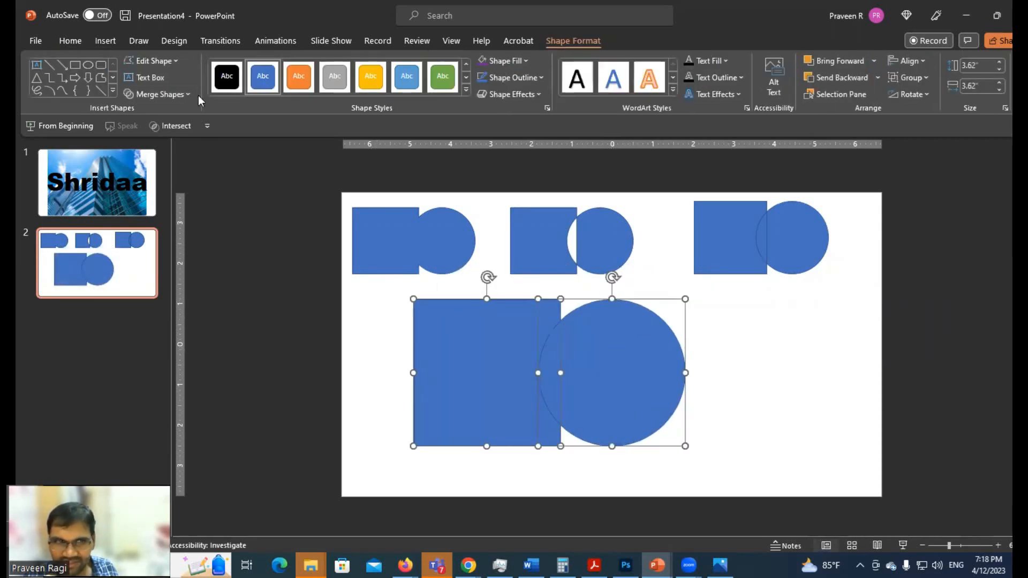
pyautogui.click(159, 94)
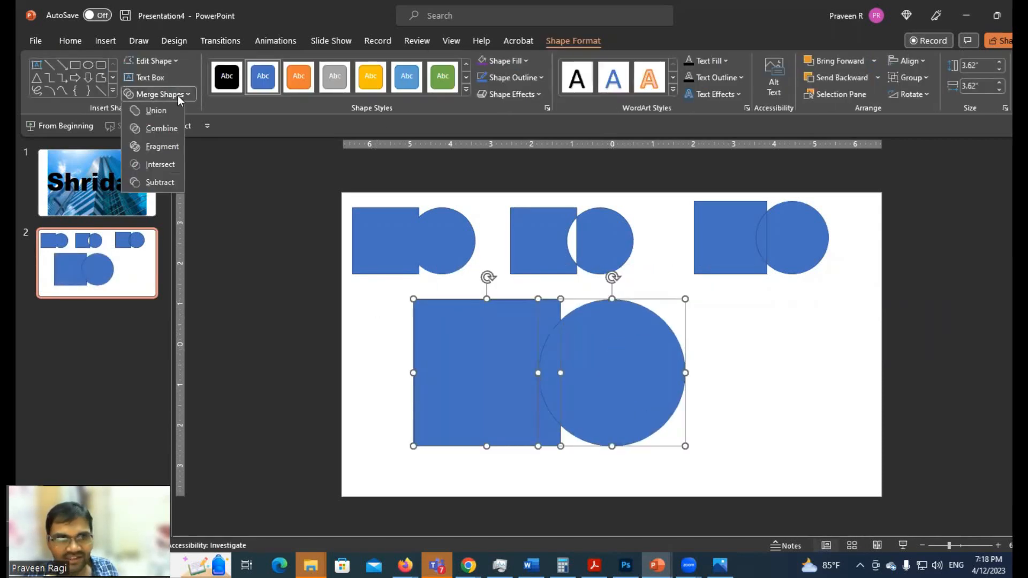
pyautogui.click(161, 165)
# Move the intersection sliver to the left side of the slide below the union shape and deselect it
pyautogui.click(550, 369)
pyautogui.moveTo(550, 370); pyautogui.dragTo(425, 350)
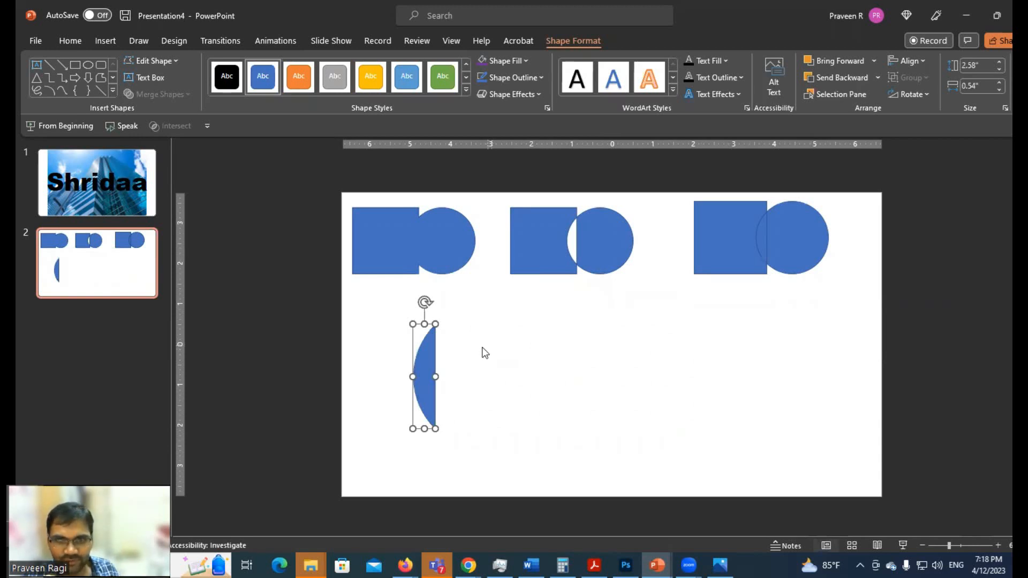
pyautogui.moveTo(425, 357); pyautogui.dragTo(409, 352)
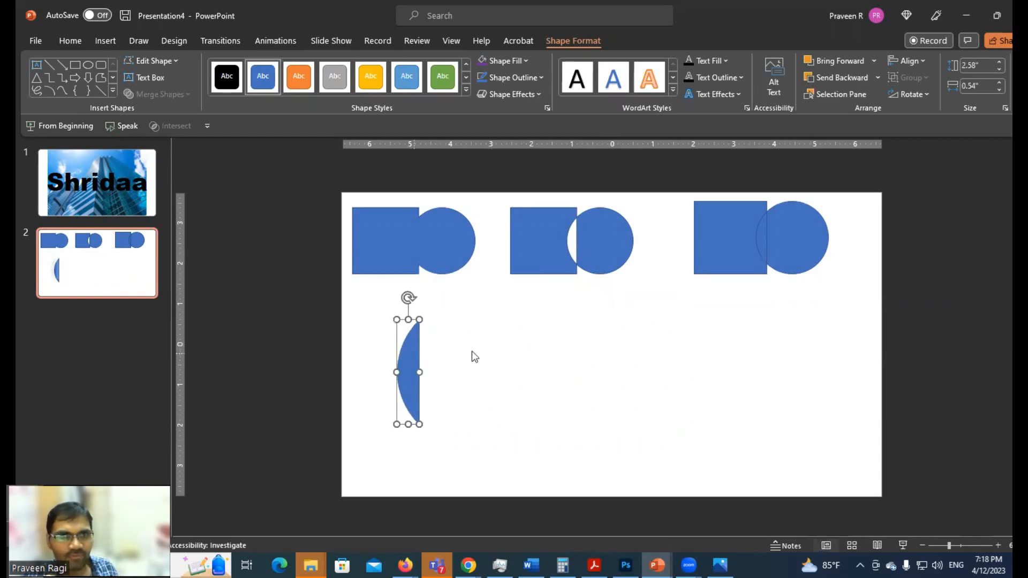
pyautogui.click(501, 349)
# Paste another original square-and-circle pair, place it to the right of the sliver, and preview the merge operations on it
pyautogui.hotkey('ctrl', 'v')
pyautogui.moveTo(637, 359); pyautogui.dragTo(694, 393)
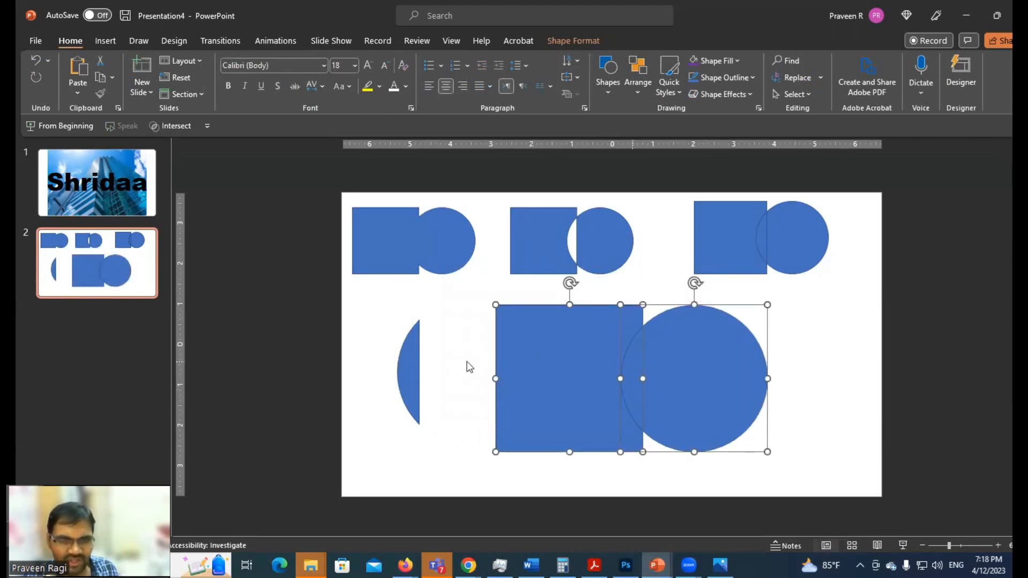
pyautogui.click(569, 41)
pyautogui.click(137, 93)
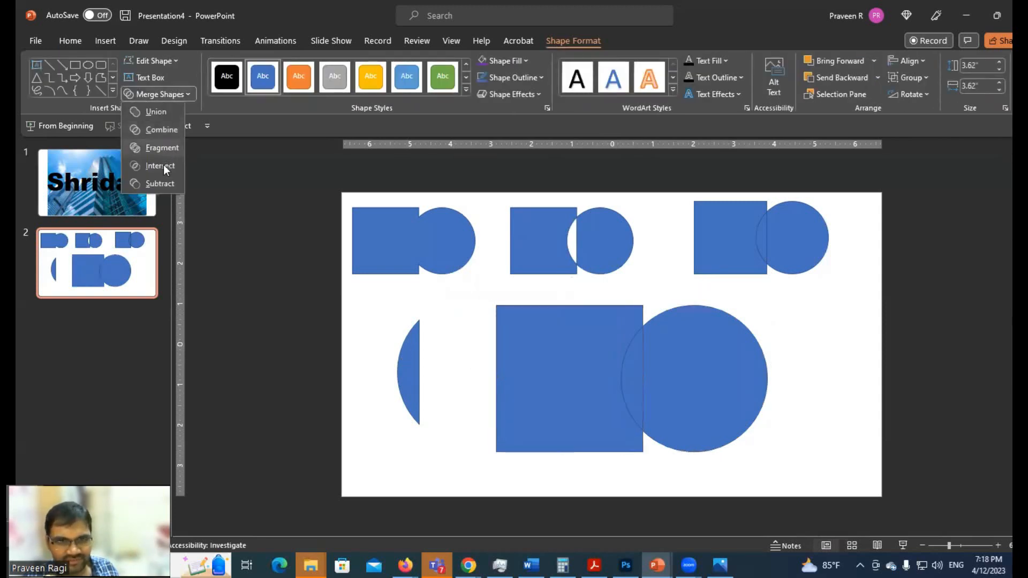
pyautogui.click(685, 324)
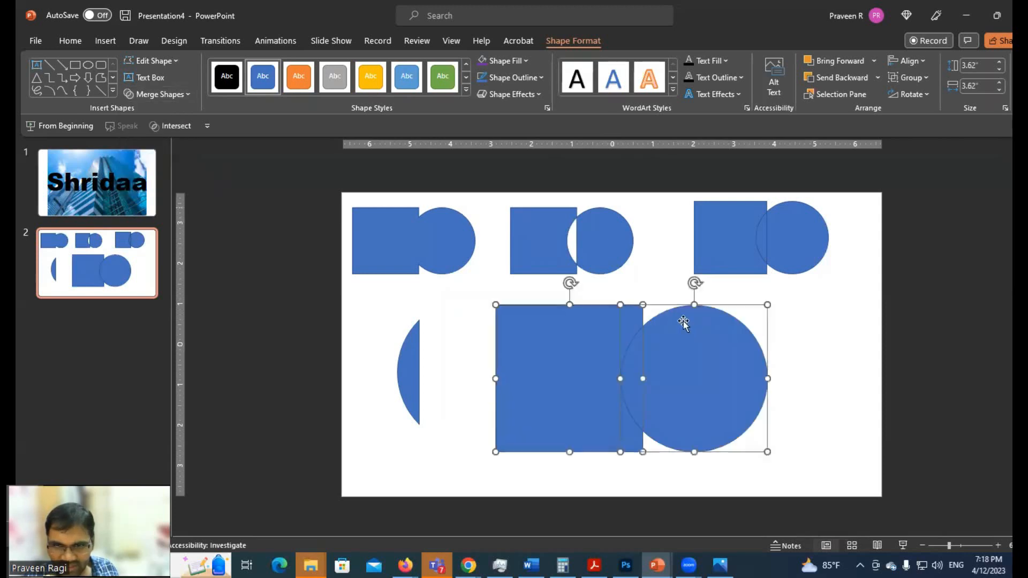
# Examine the large overlapping square and circle by selecting each shape in turn, nudging the square slightly, and deselecting them
pyautogui.click(809, 324)
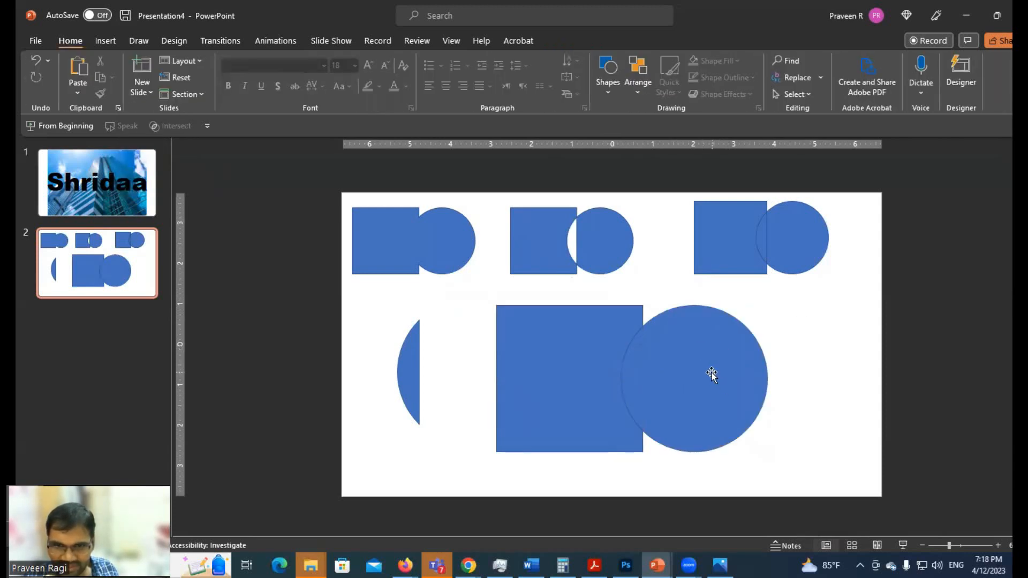
pyautogui.click(705, 354)
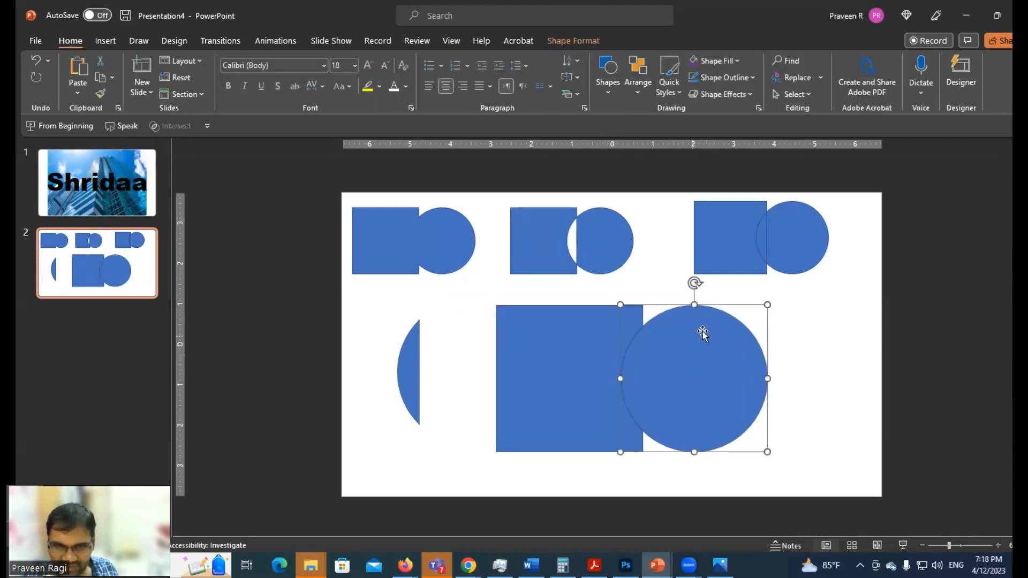
pyautogui.click(576, 343)
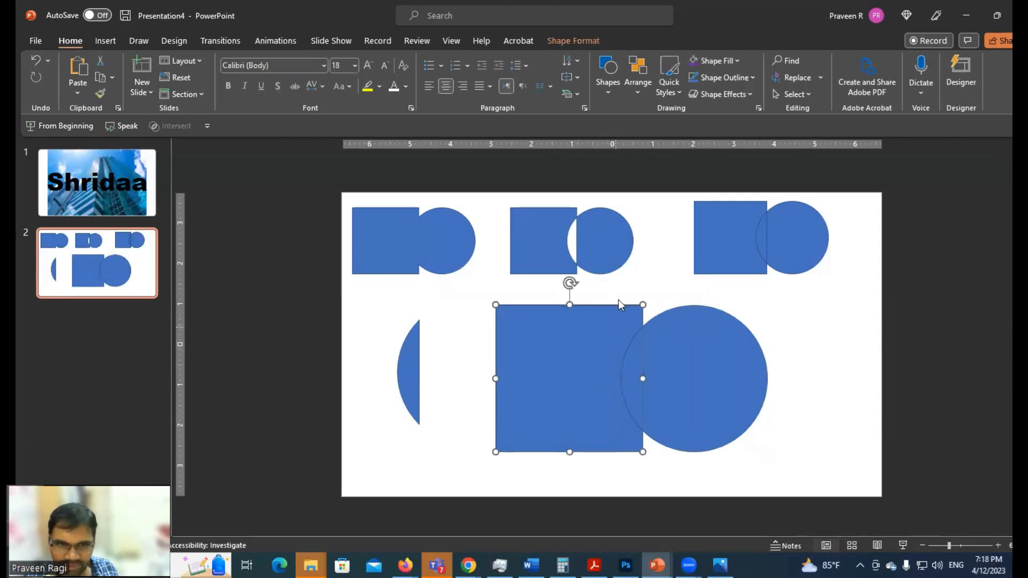
pyautogui.click(815, 349)
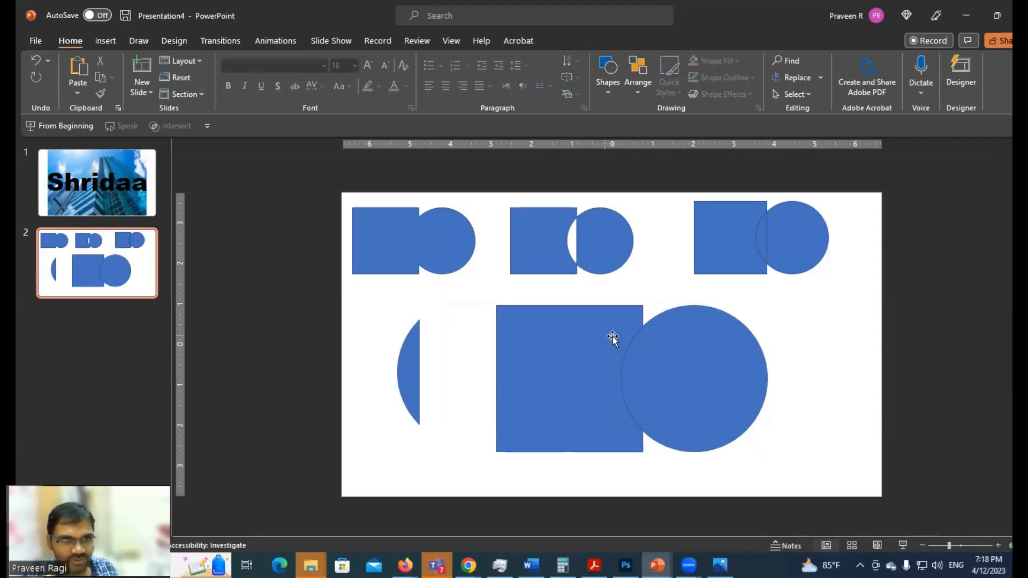
pyautogui.click(586, 349)
pyautogui.moveTo(586, 349)
pyautogui.mouseDown()
pyautogui.moveTo(564, 342)
pyautogui.moveTo(588, 349)
pyautogui.mouseUp()
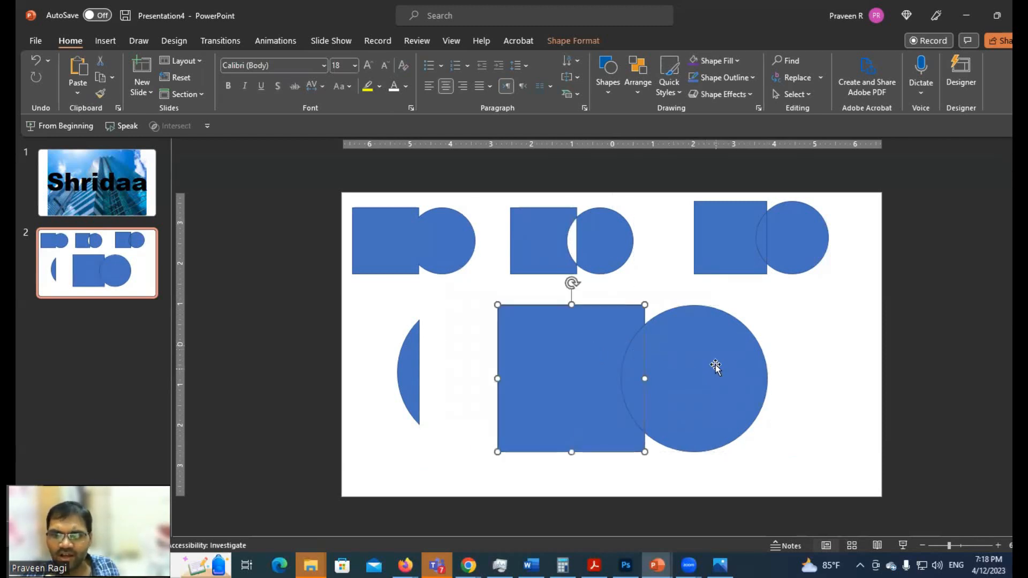
pyautogui.click(676, 374)
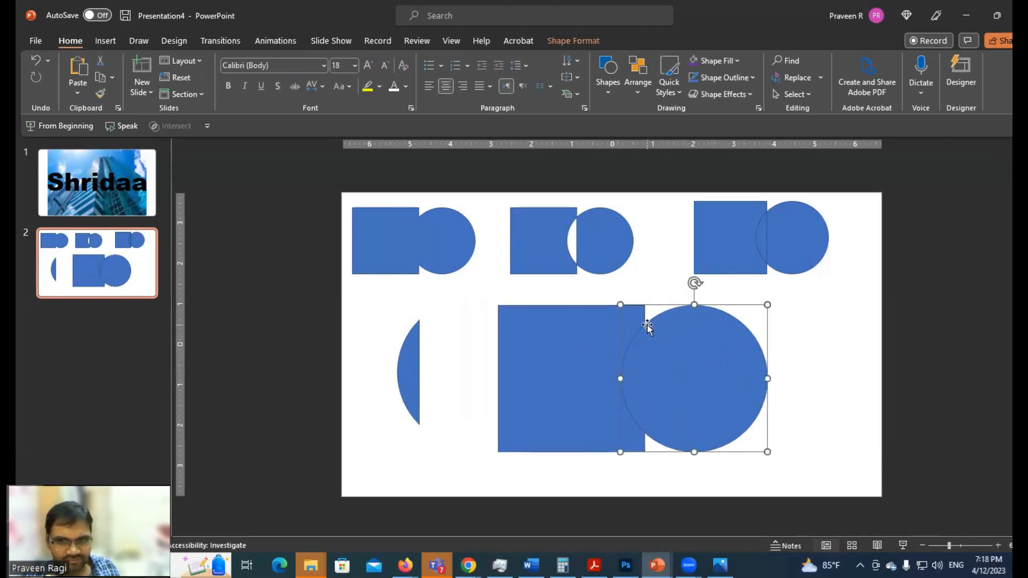
pyautogui.click(839, 344)
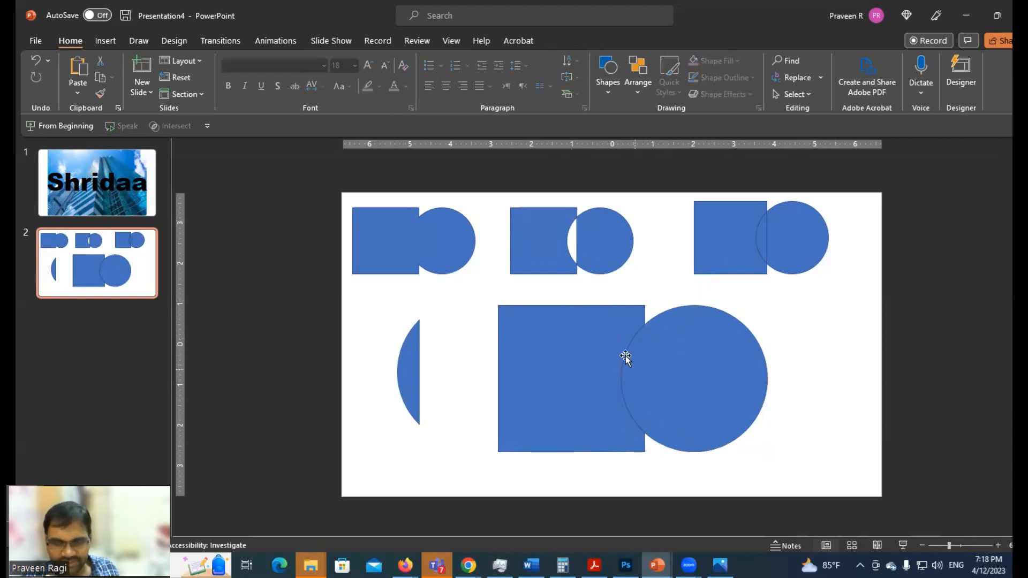
# Select the large square first and then the circle, merge them with Subtract, nudge the resulting shape slightly, and deselect it
pyautogui.click(574, 319)
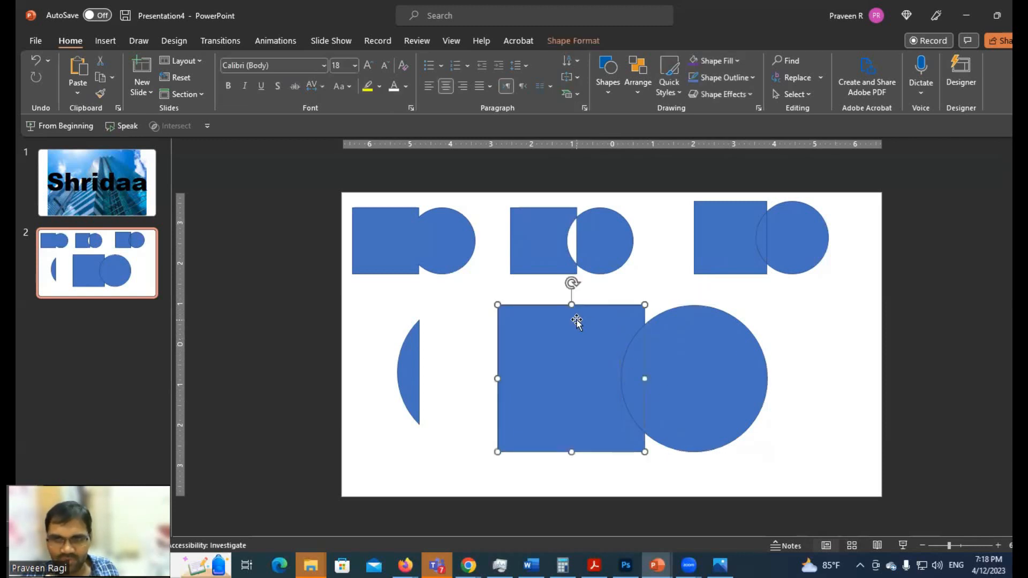
pyautogui.keyDown('shift'); pyautogui.click(715, 348); pyautogui.keyUp('shift')
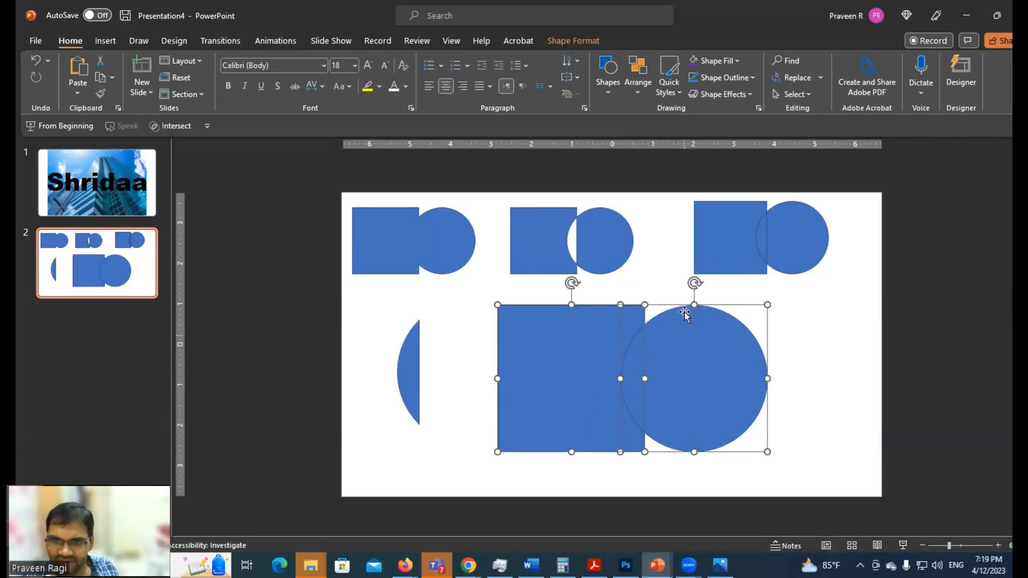
pyautogui.click(555, 41)
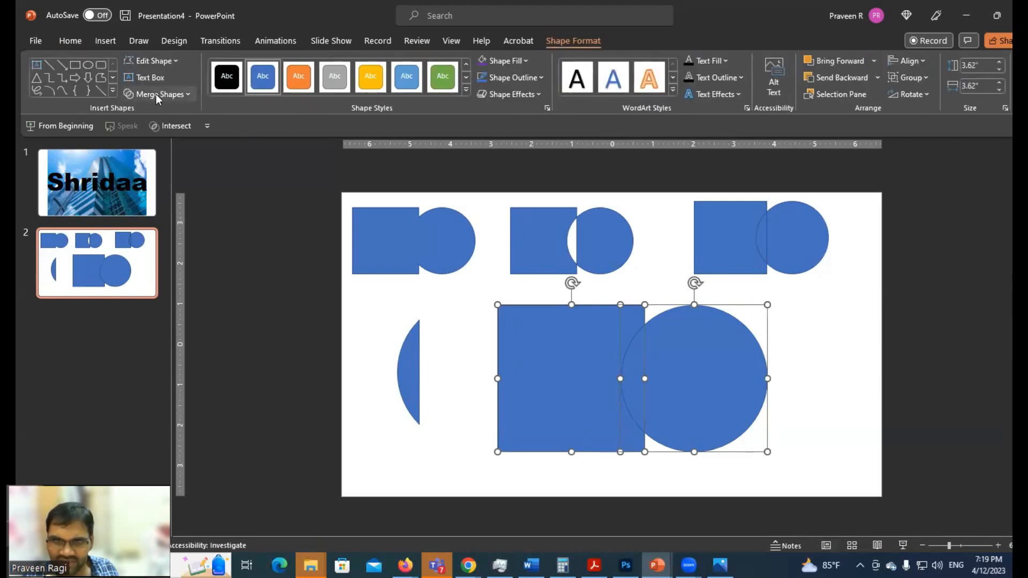
pyautogui.click(155, 95)
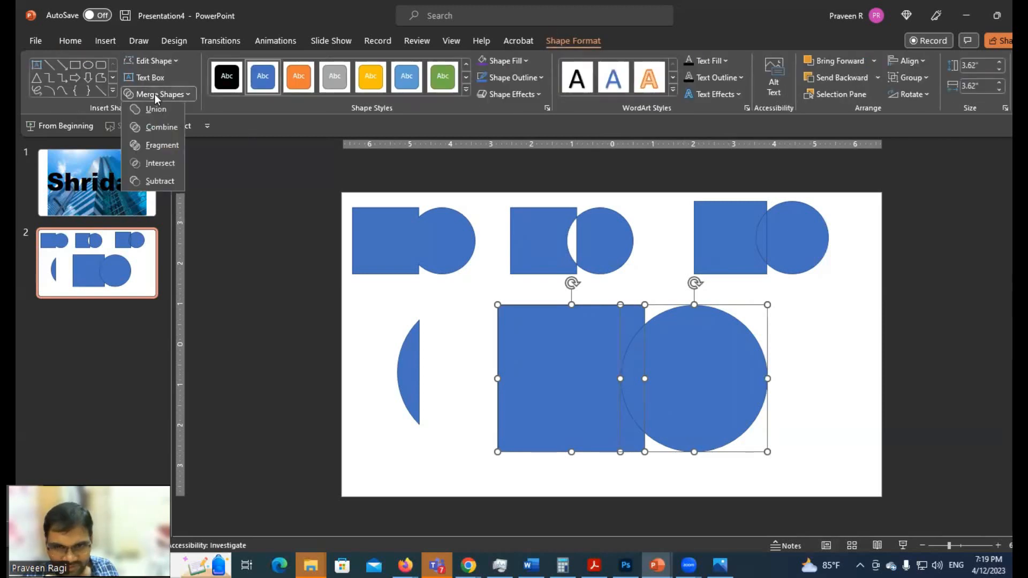
pyautogui.click(159, 184)
pyautogui.click(650, 378)
pyautogui.moveTo(594, 338); pyautogui.dragTo(589, 340)
pyautogui.click(771, 367)
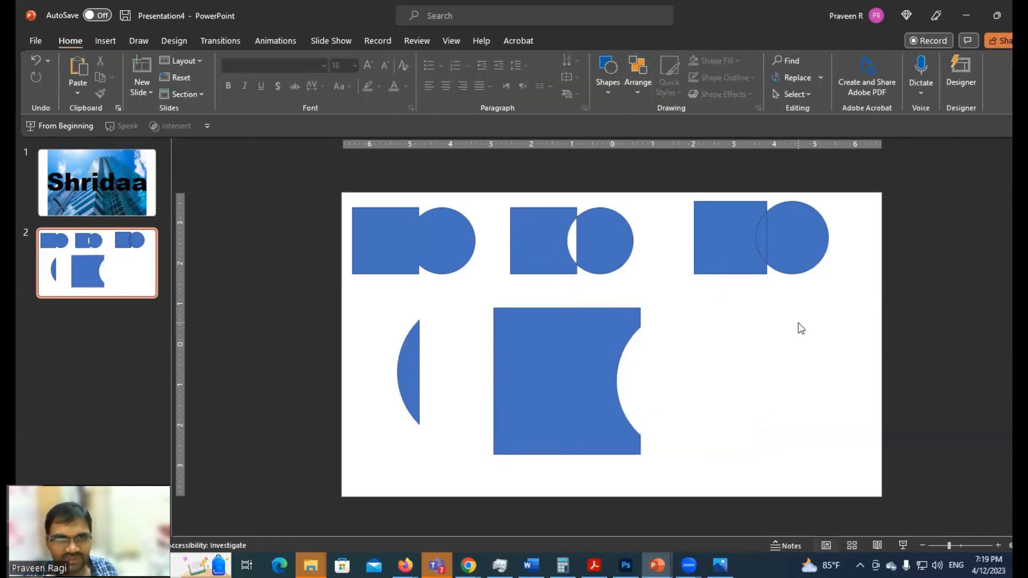
pyautogui.hotkey('ctrl', 'v')
pyautogui.moveTo(683, 314); pyautogui.dragTo(923, 350)
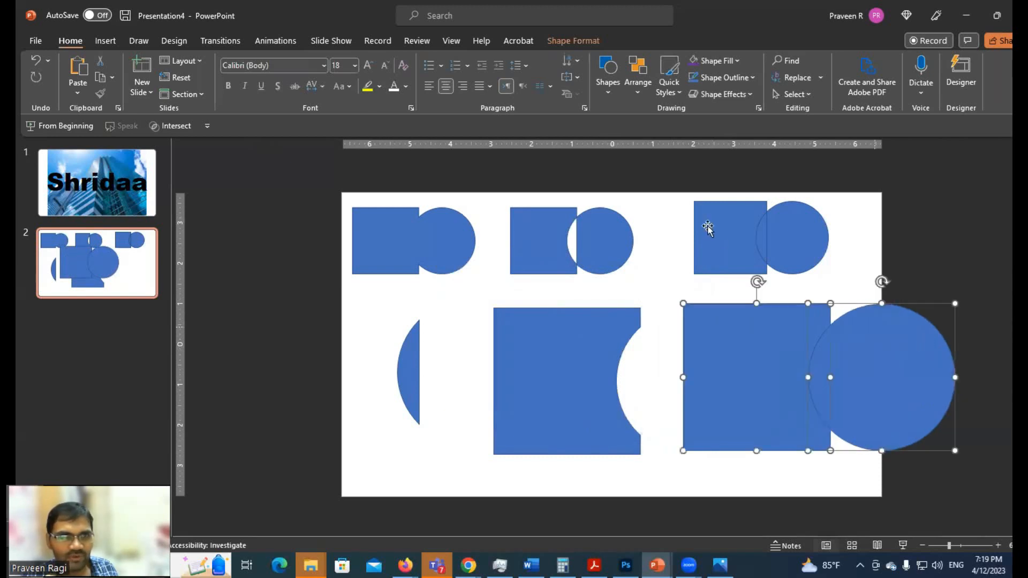
pyautogui.click(573, 41)
pyautogui.click(172, 98)
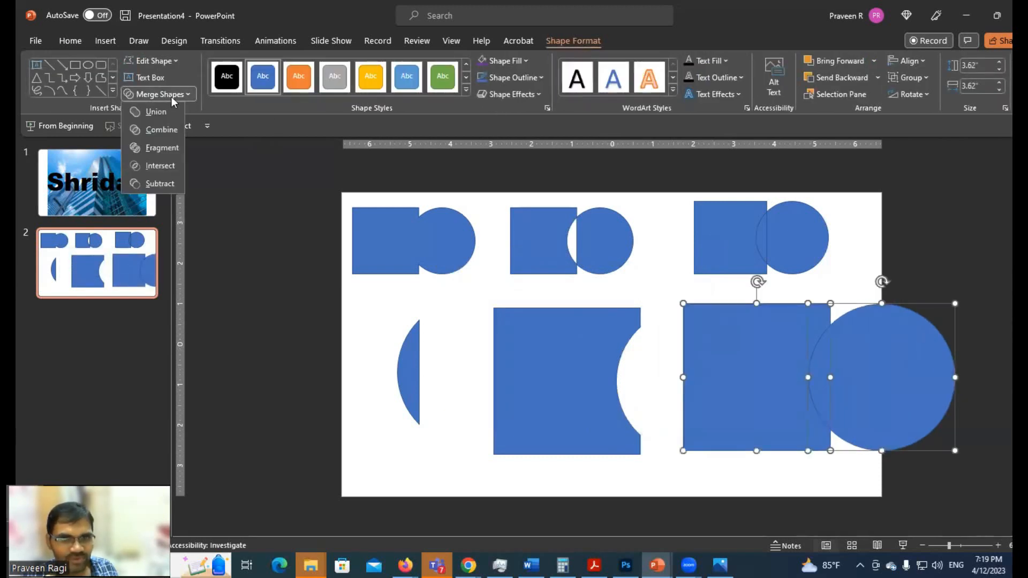
pyautogui.click(959, 244)
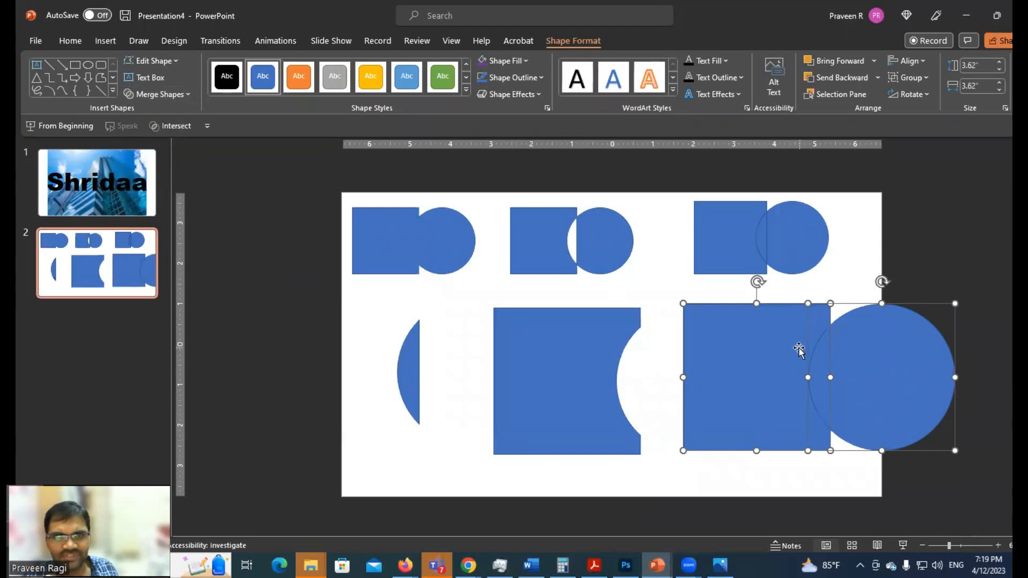
pyautogui.press('Delete')
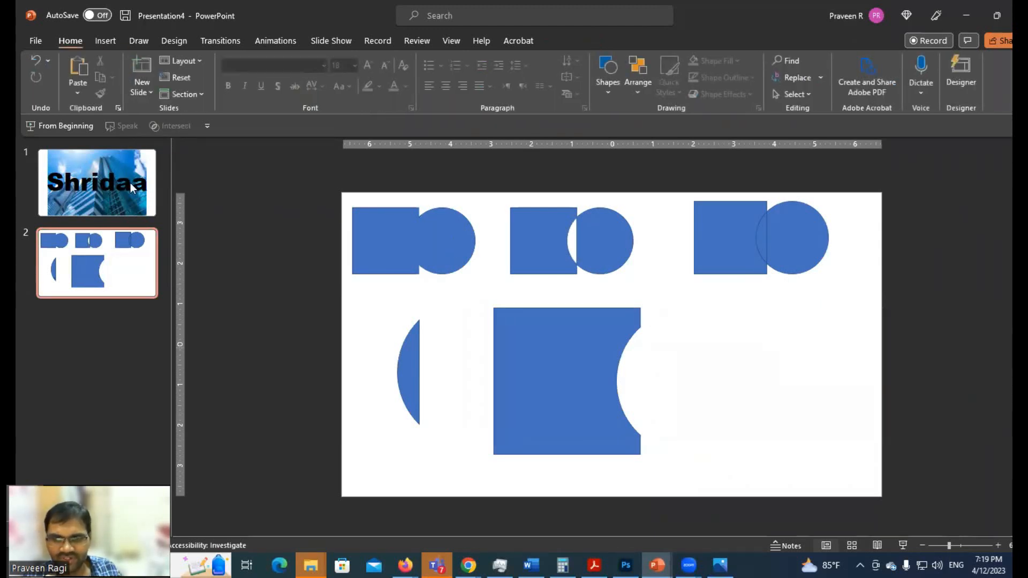
# Review the text and building picture on slide 1, and return to slide 2 to inspect the intersection sliver
pyautogui.click(130, 182)
pyautogui.click(461, 343)
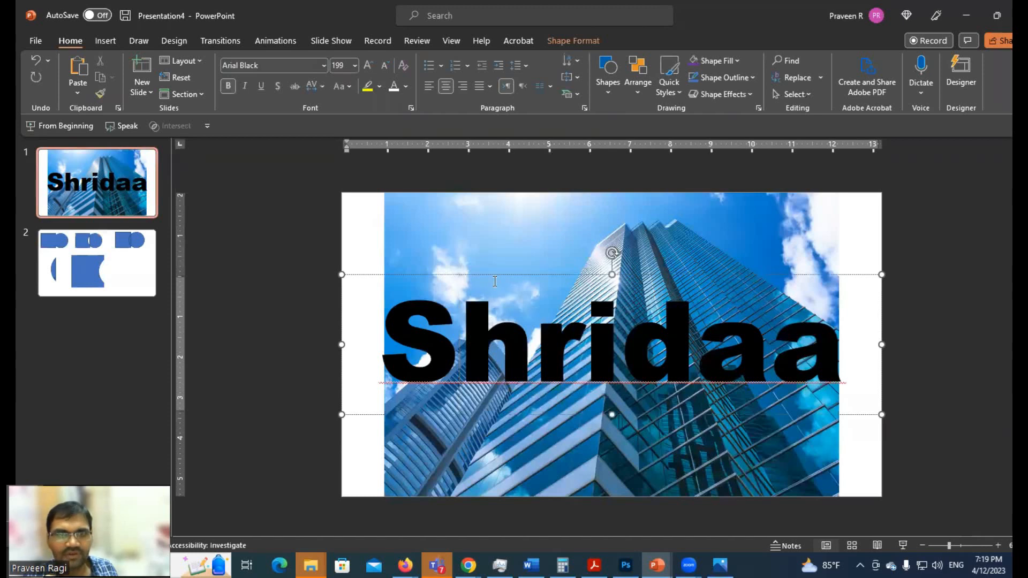
pyautogui.click(506, 225)
pyautogui.click(111, 256)
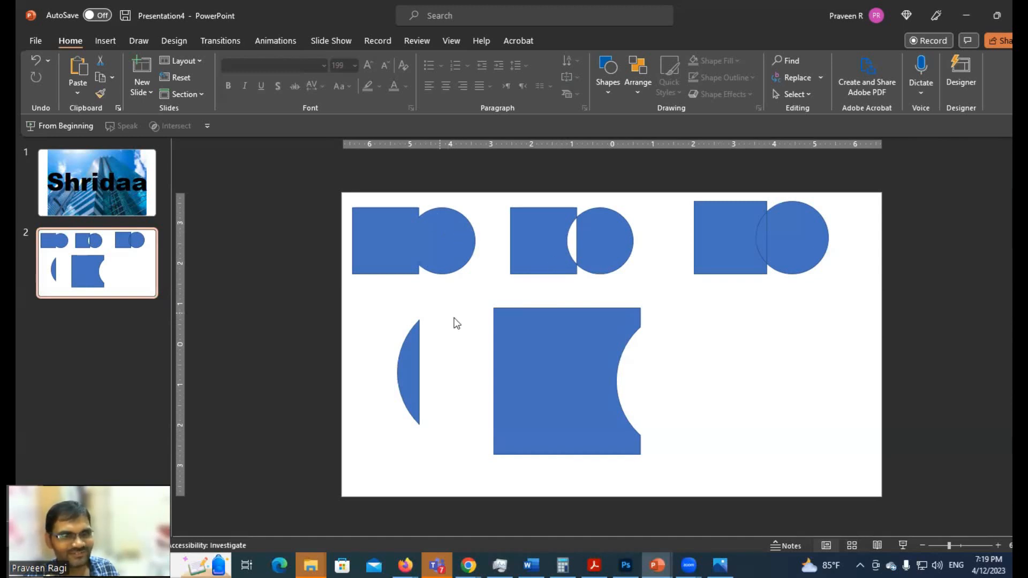
pyautogui.click(407, 369)
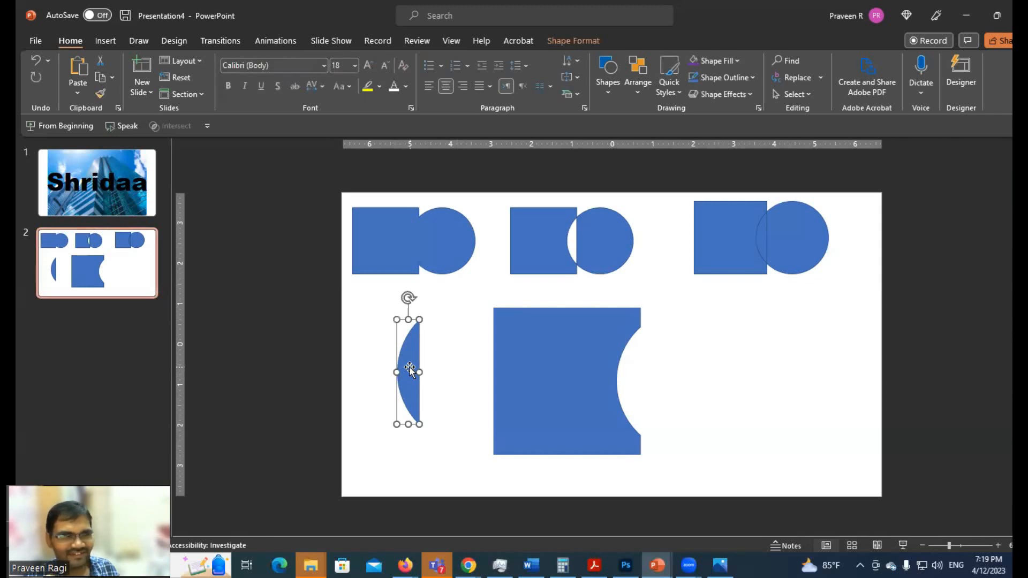
pyautogui.click(306, 310)
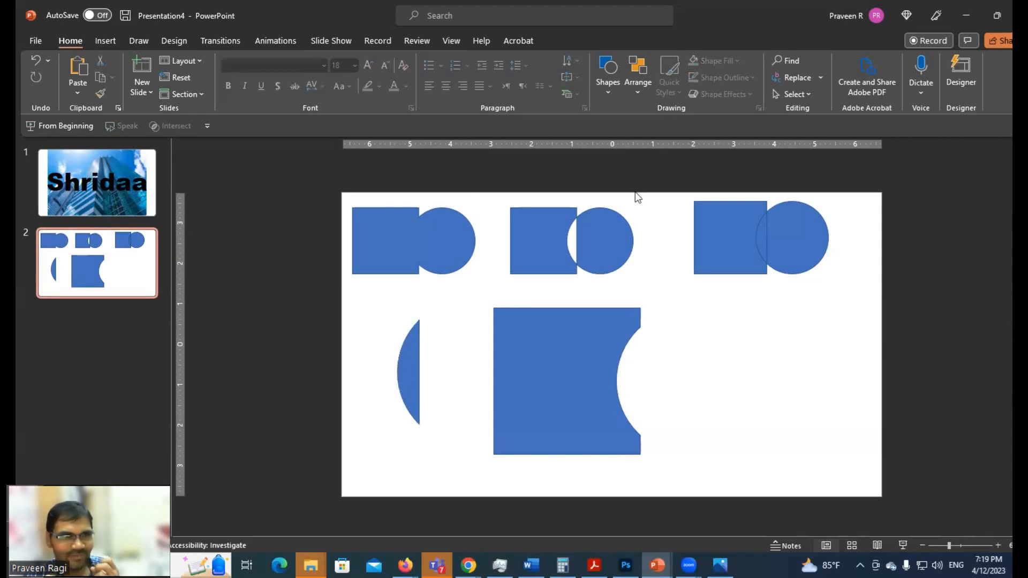
# Paste another original square-and-circle pair, place it to the right of the subtracted shape, and show the available merge operations
pyautogui.hotkey('ctrl', 'v')
pyautogui.moveTo(676, 317); pyautogui.dragTo(909, 352)
pyautogui.click(570, 41)
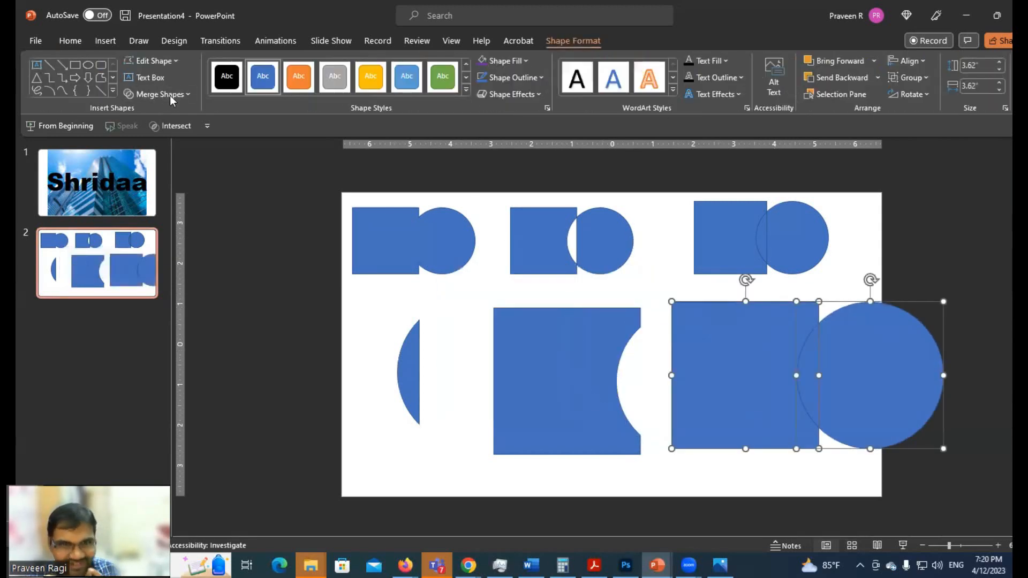
pyautogui.click(159, 95)
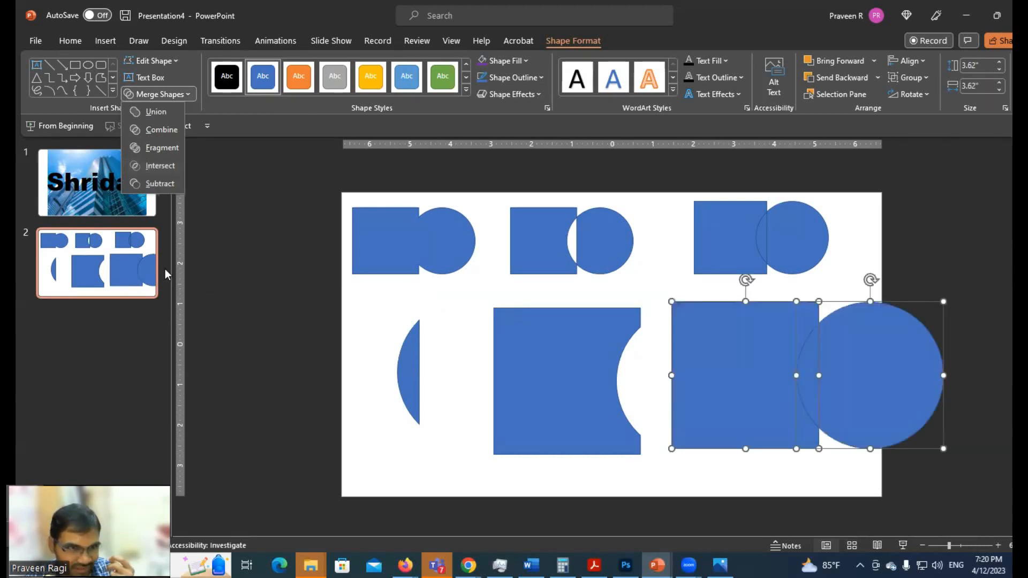
# Switch to slide 1 and show how the building picture and the large text over it are selected separately and together
pyautogui.click(92, 191)
pyautogui.click(92, 190)
pyautogui.click(447, 231)
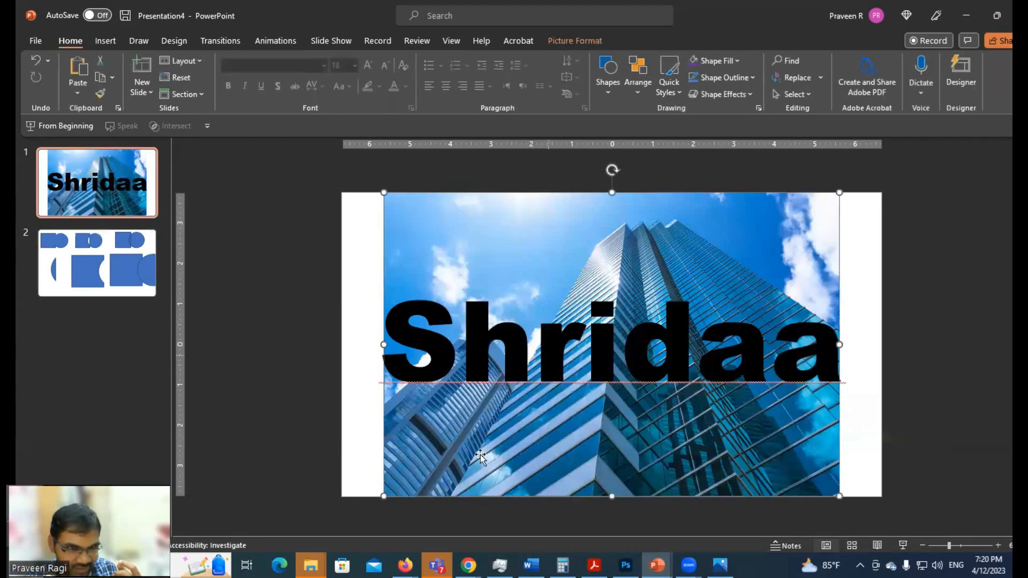
pyautogui.click(440, 351)
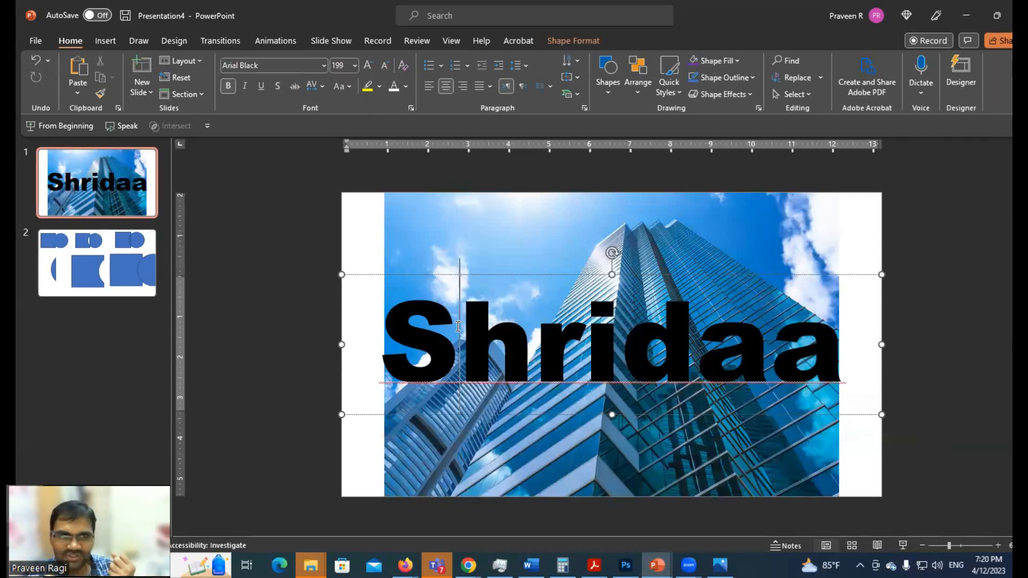
pyautogui.keyDown('shift'); pyautogui.click(477, 229); pyautogui.keyUp('shift')
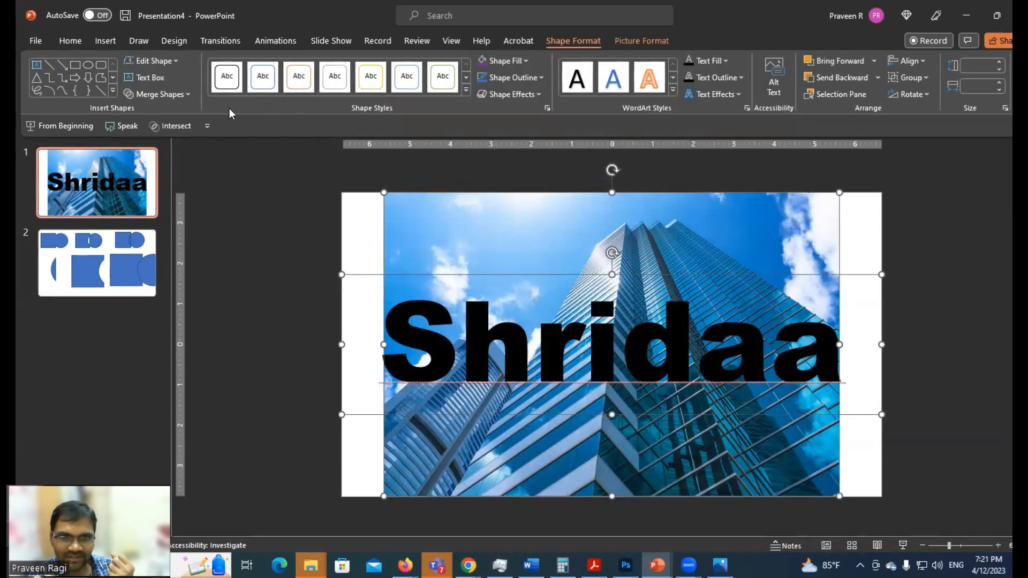
pyautogui.click(904, 371)
pyautogui.click(611, 413)
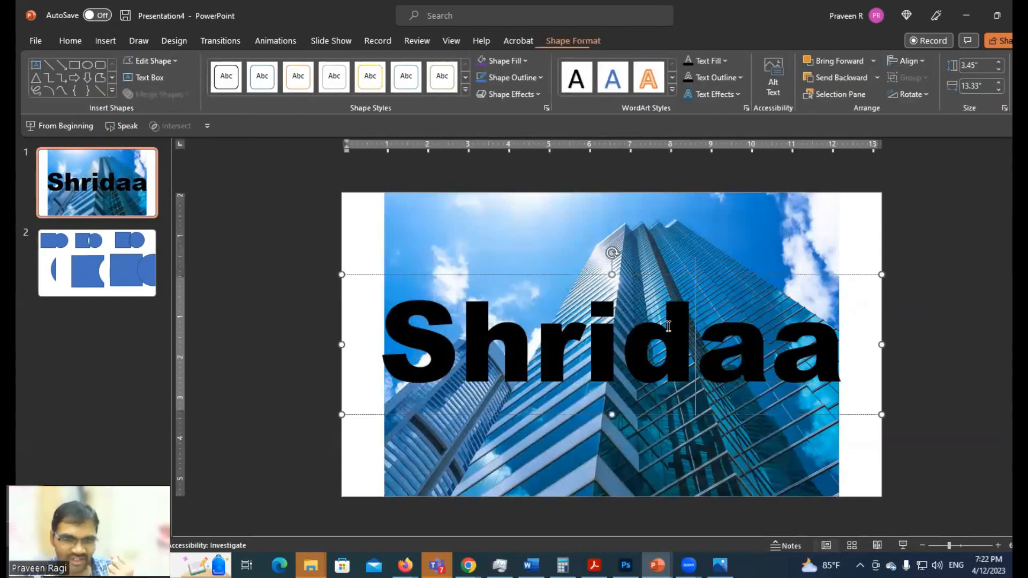
# Select the building picture and then the text, merge them with Intersect, and undo the merge
pyautogui.keyDown('shift'); pyautogui.click(540, 252); pyautogui.keyUp('shift')
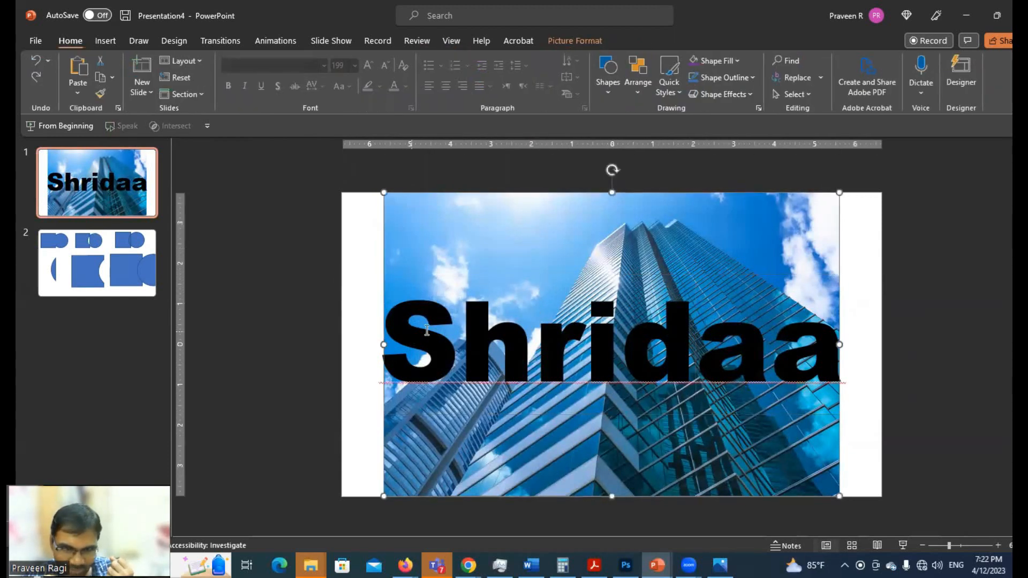
pyautogui.click(642, 41)
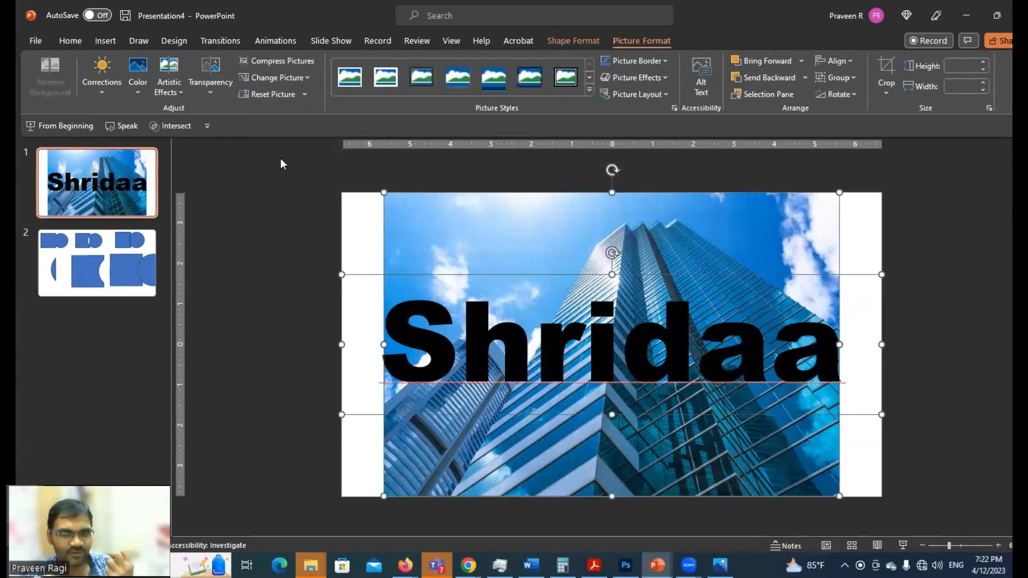
pyautogui.click(569, 40)
pyautogui.click(158, 96)
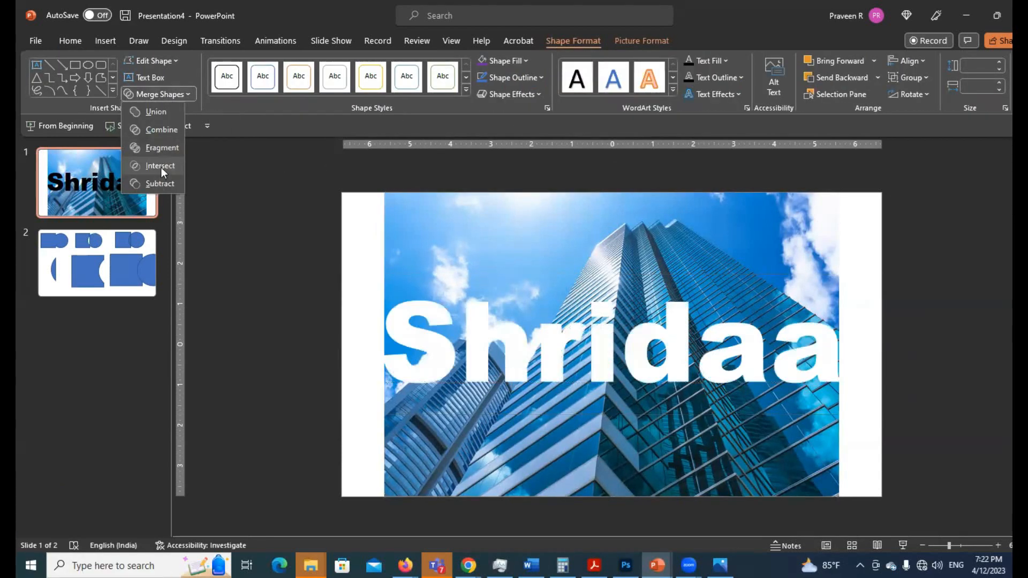
pyautogui.click(161, 167)
pyautogui.click(947, 296)
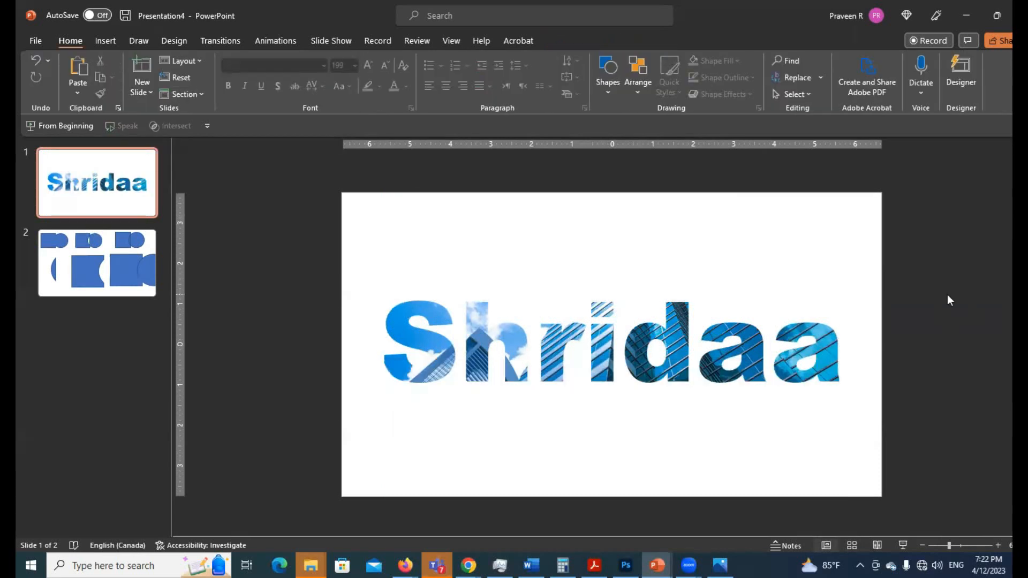
pyautogui.hotkey('ctrl', 'z')
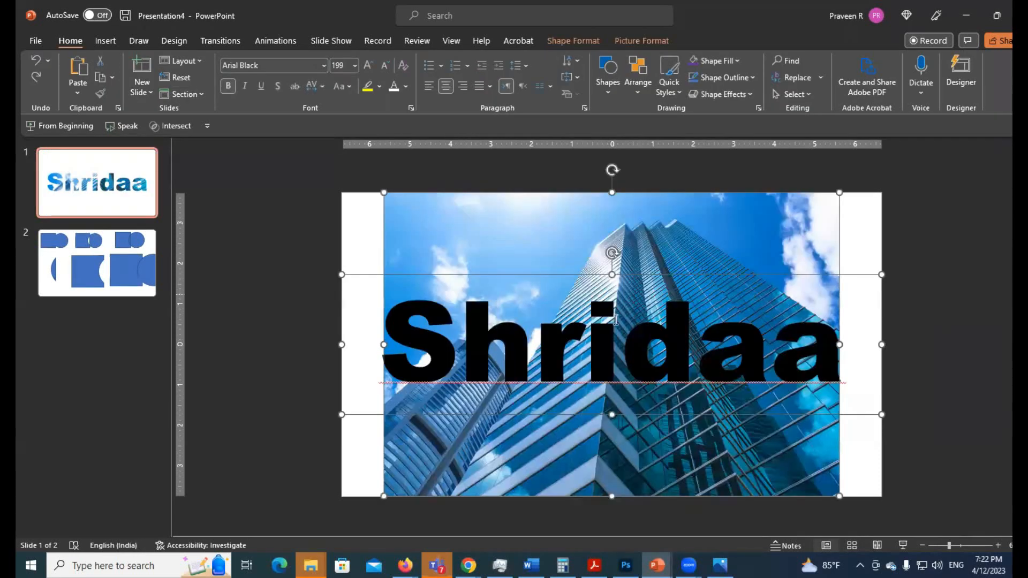
# Select the building picture first and then the text, merge them with Intersect, nudge the picture-filled text slightly, and deselect it
pyautogui.click(635, 309)
pyautogui.keyDown('shift'); pyautogui.click(520, 279); pyautogui.keyUp('shift')
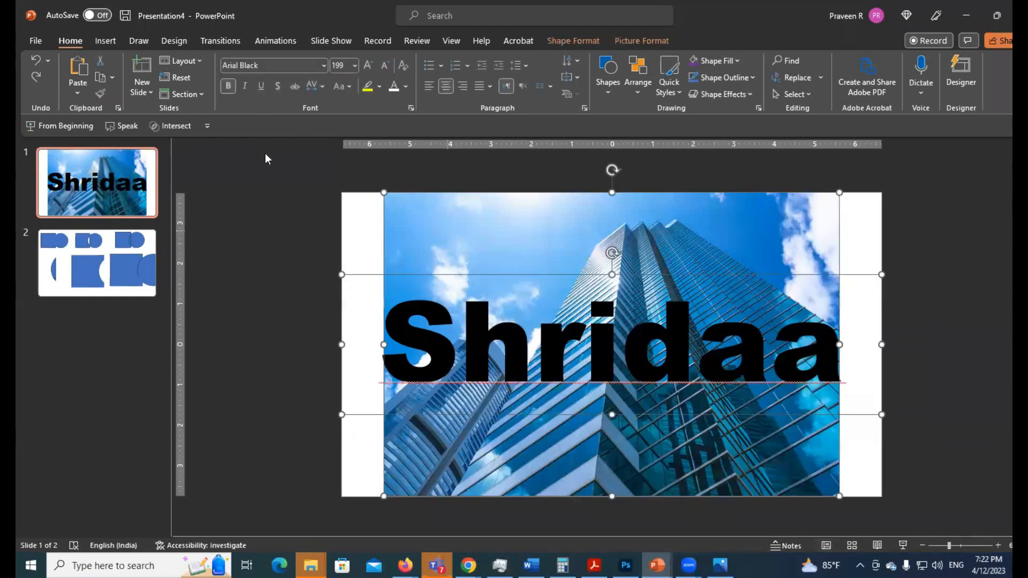
pyautogui.click(573, 41)
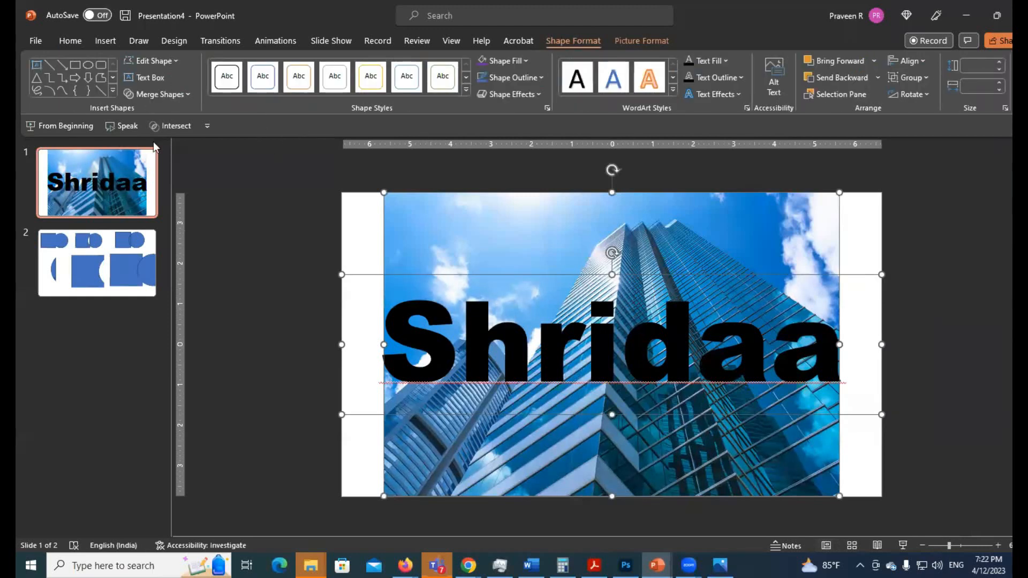
pyautogui.click(157, 94)
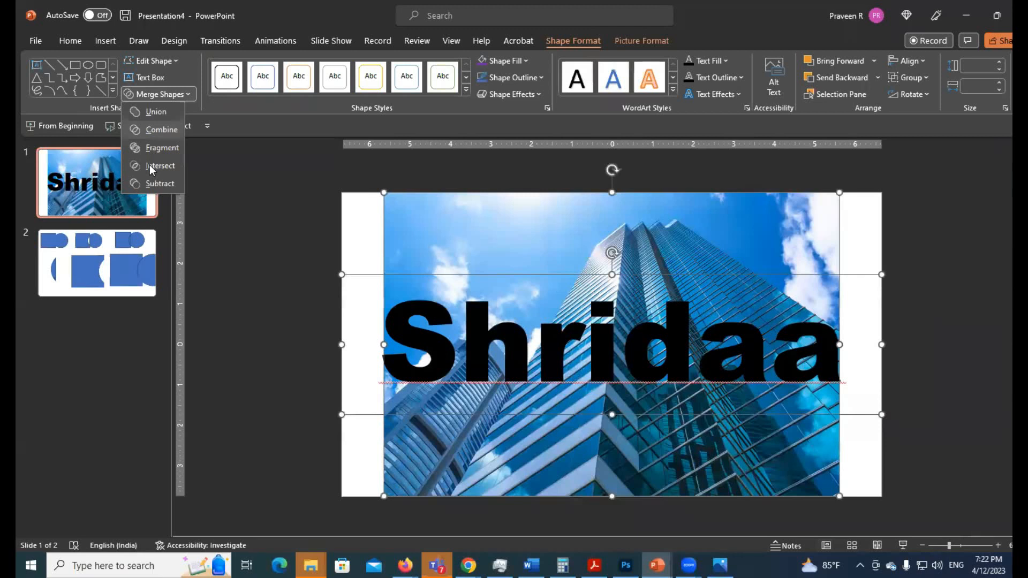
pyautogui.click(149, 165)
pyautogui.click(297, 294)
pyautogui.moveTo(546, 332)
pyautogui.mouseDown()
pyautogui.moveTo(603, 303)
pyautogui.moveTo(562, 312)
pyautogui.moveTo(549, 340)
pyautogui.mouseUp()
pyautogui.click(910, 348)
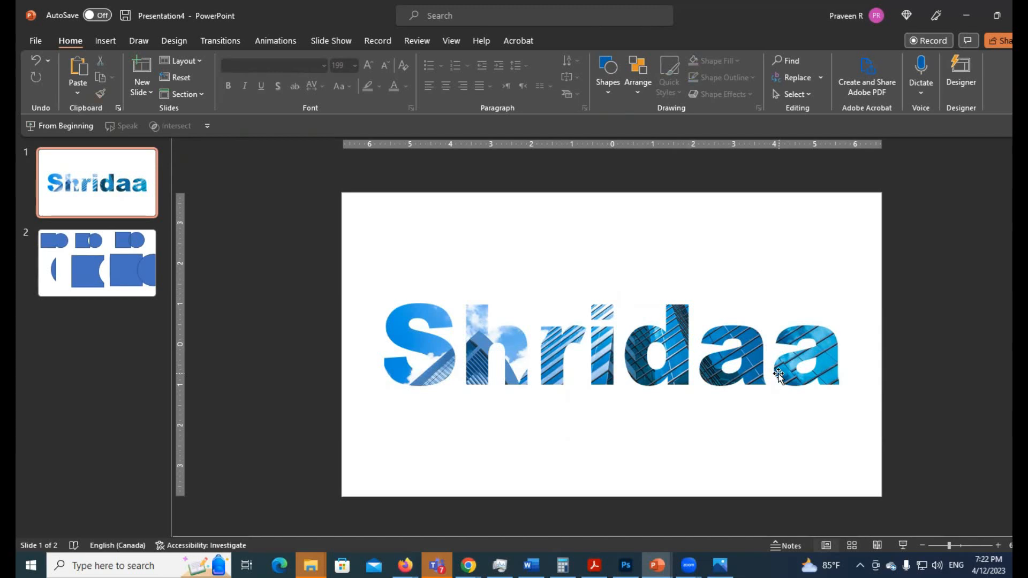
# Undo the nudge of the picture-filled text and its Intersect merge, restoring the separate building picture and text
pyautogui.click(678, 340)
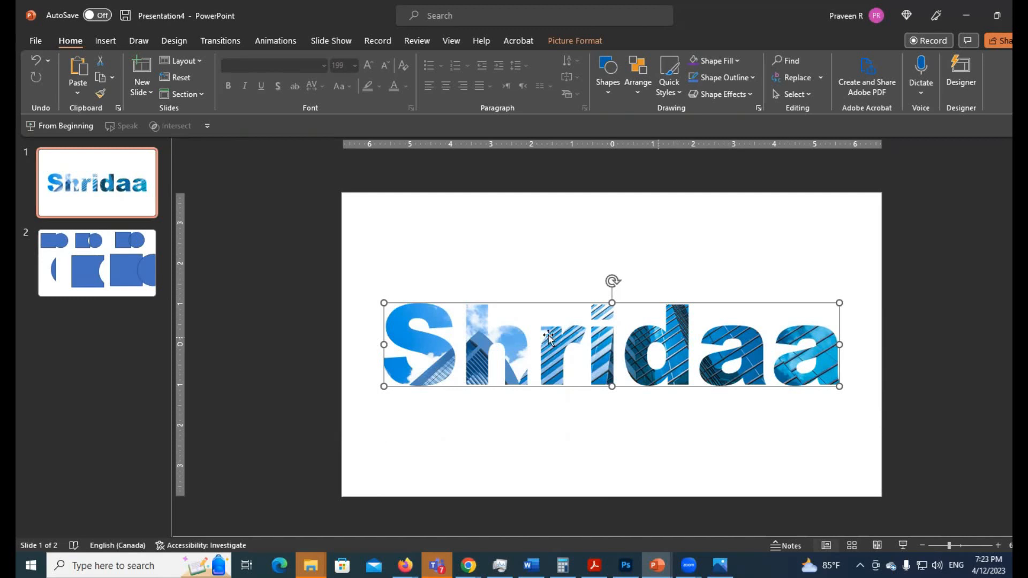
pyautogui.click(303, 312)
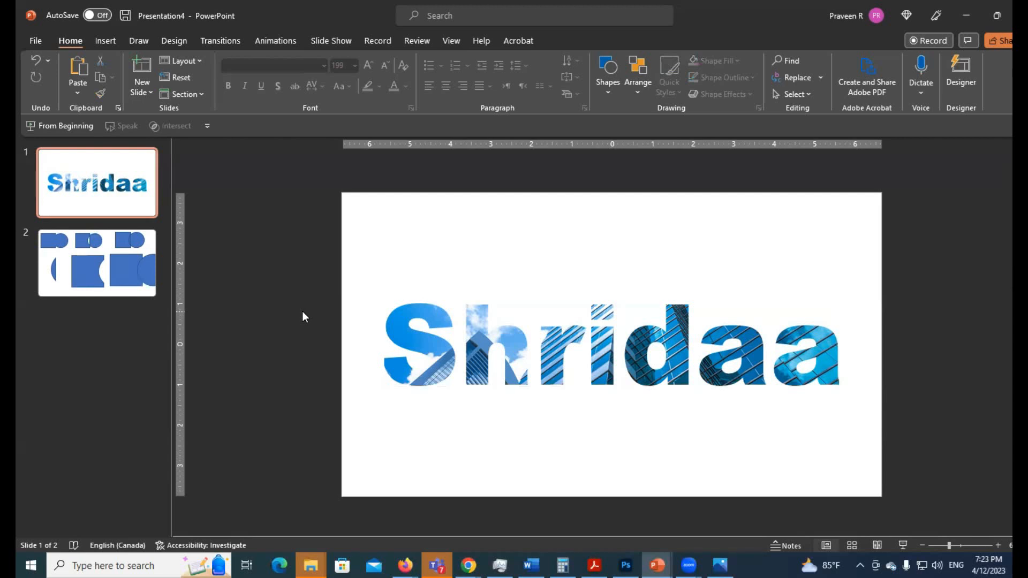
pyautogui.hotkey('ctrl', 'z')
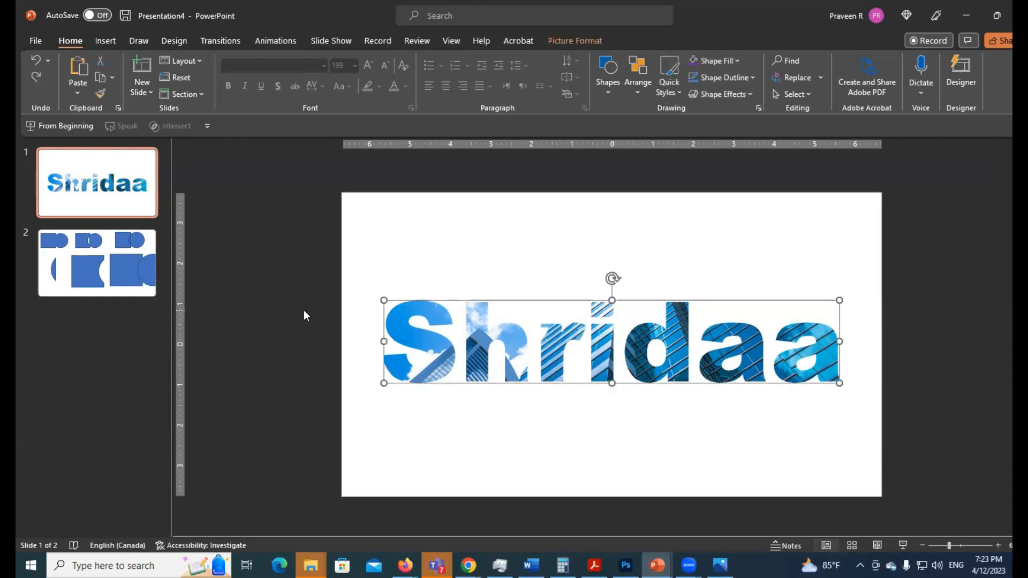
pyautogui.hotkey('ctrl', 'z')
# Select the building picture first and the large text second, merge them with Intersect, and deselect the result
pyautogui.click(426, 238)
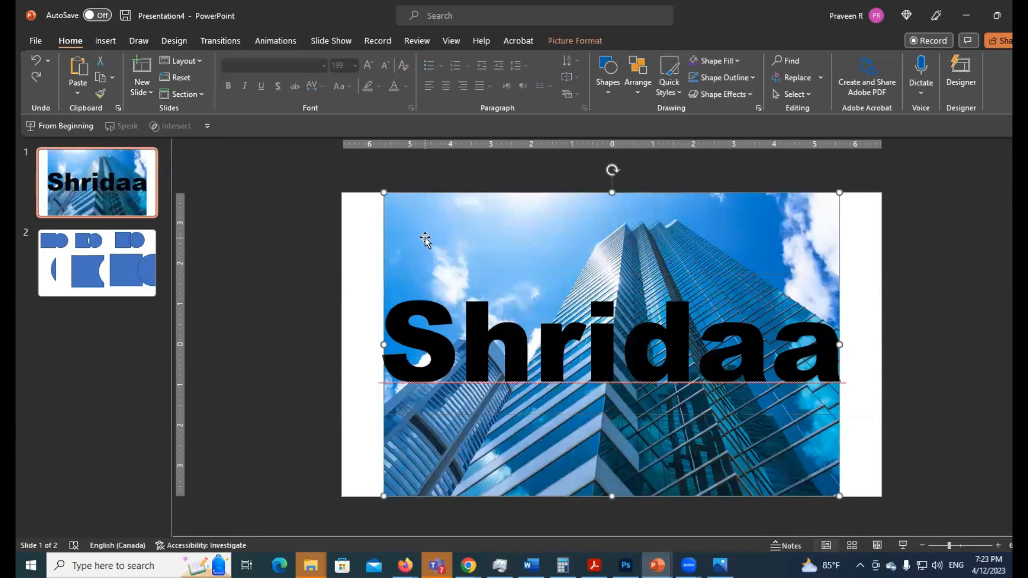
pyautogui.keyDown('shift'); pyautogui.click(427, 313); pyautogui.keyUp('shift')
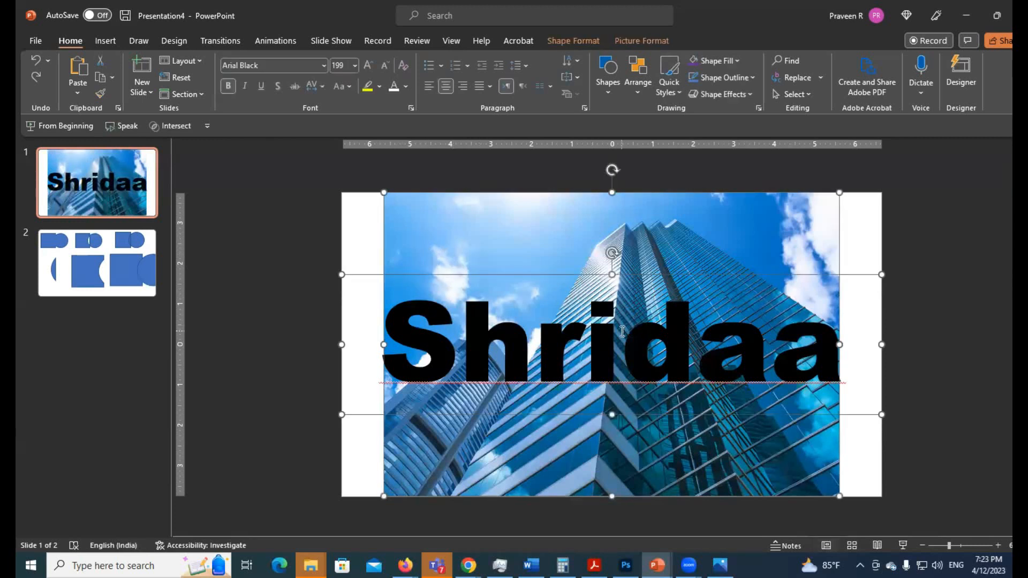
pyautogui.click(573, 41)
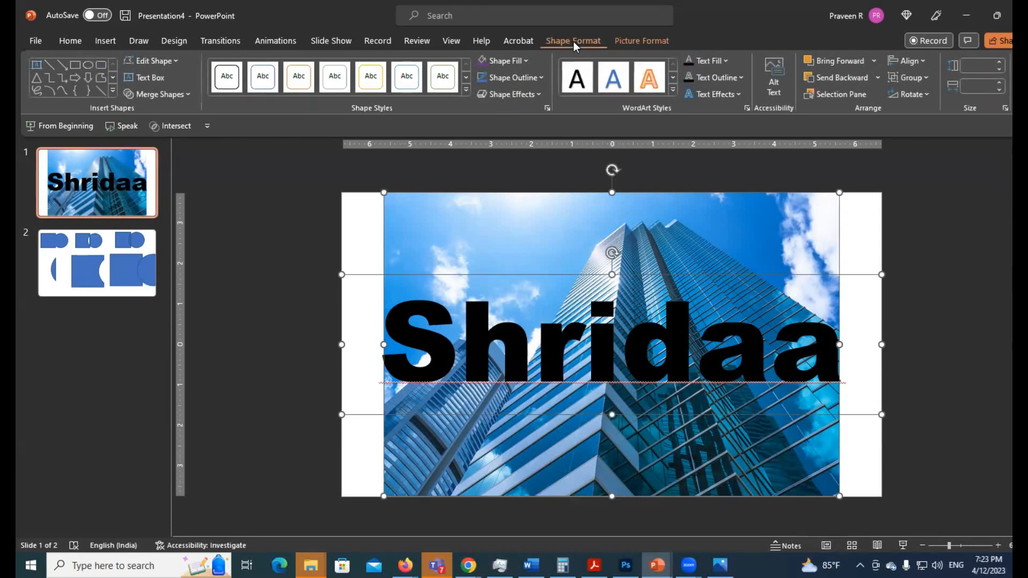
pyautogui.click(162, 96)
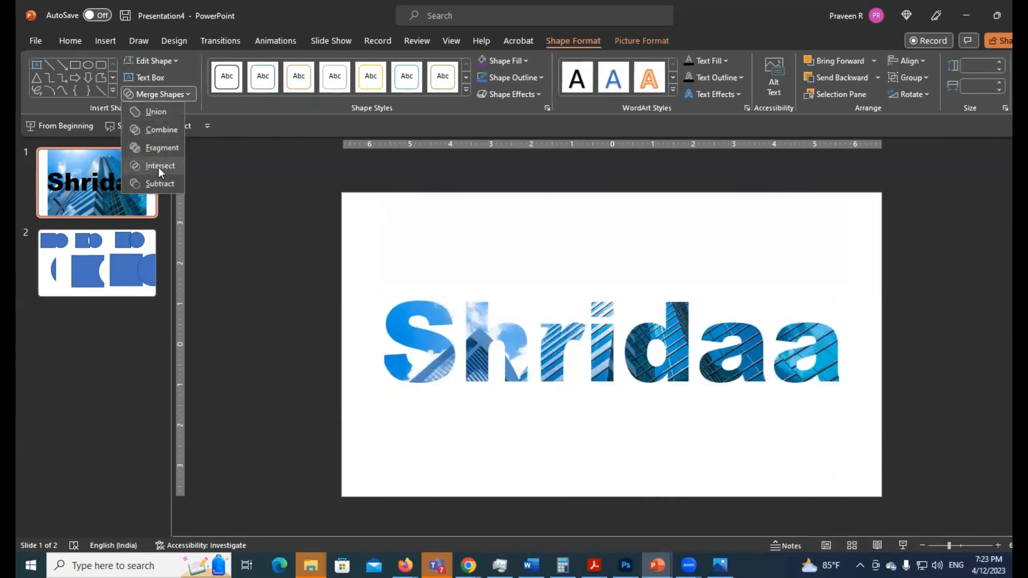
pyautogui.click(159, 166)
pyautogui.click(310, 250)
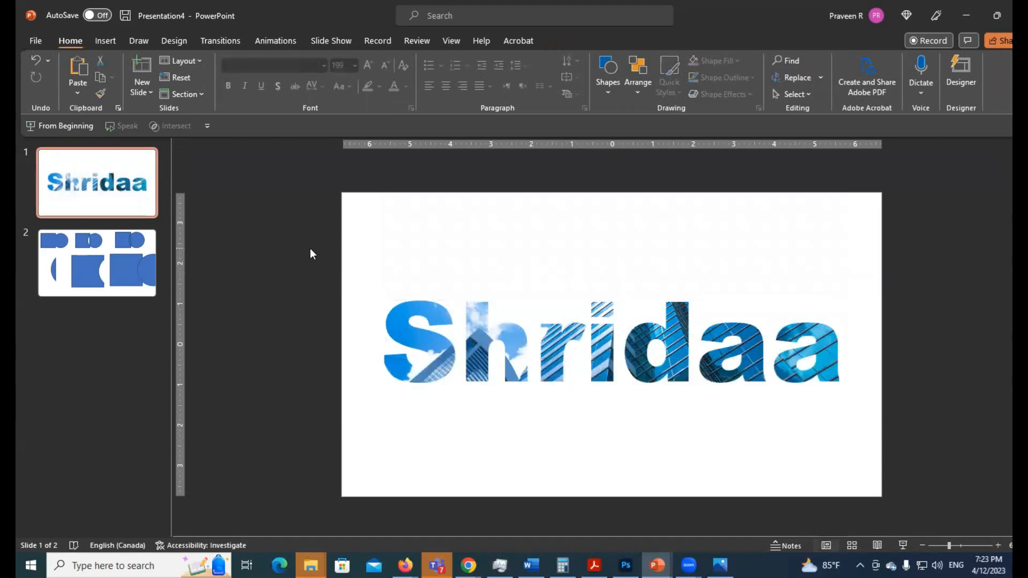